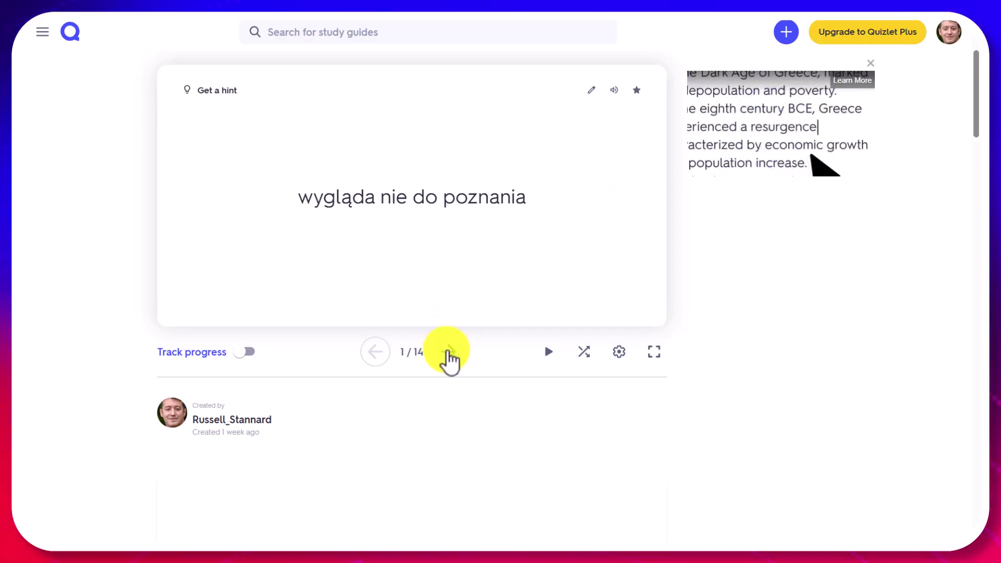
Review flashcards 2 and 3, playing the audio of the second card and flipping both to their English sides before advancing
left_click(449, 358)
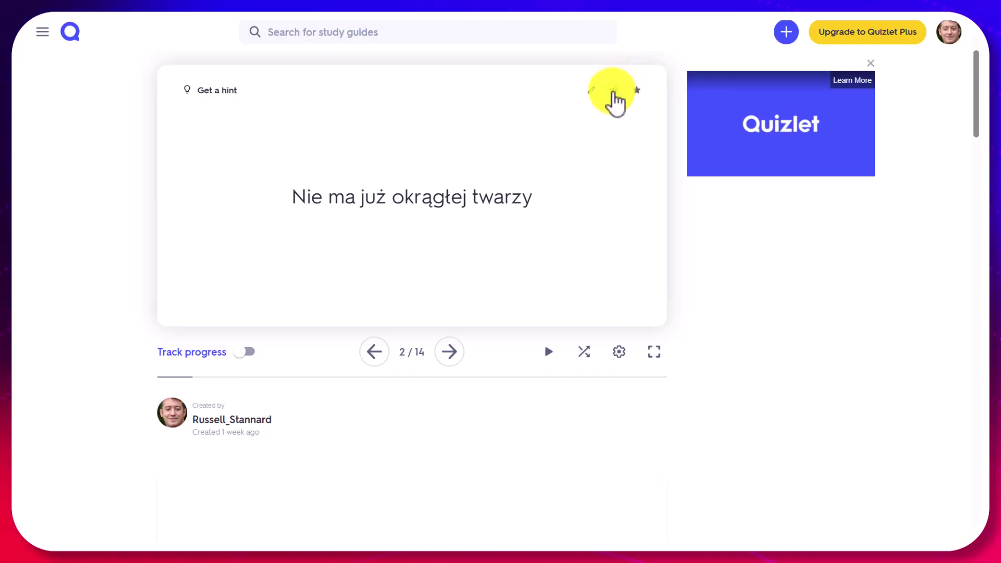
left_click(614, 91)
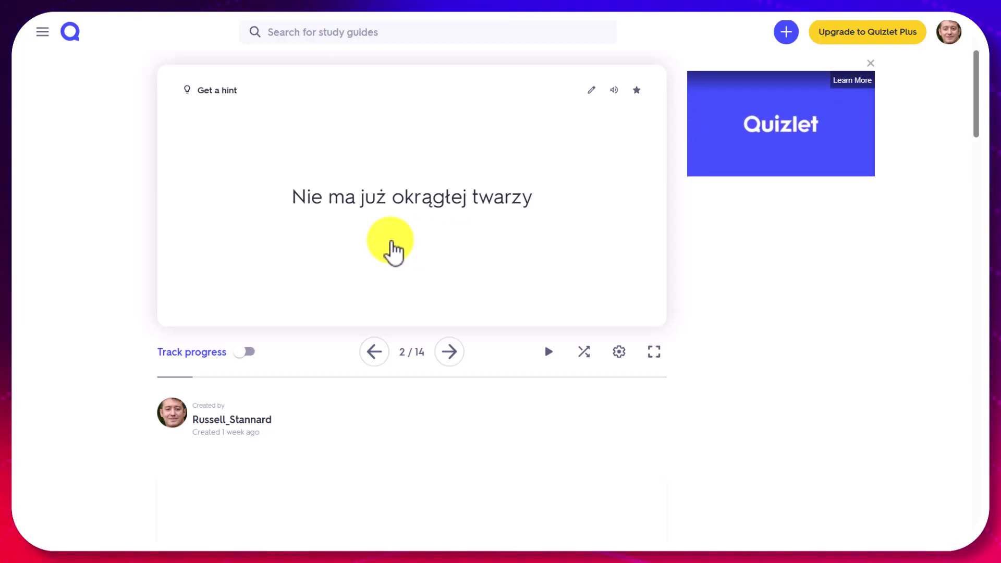
left_click(386, 251)
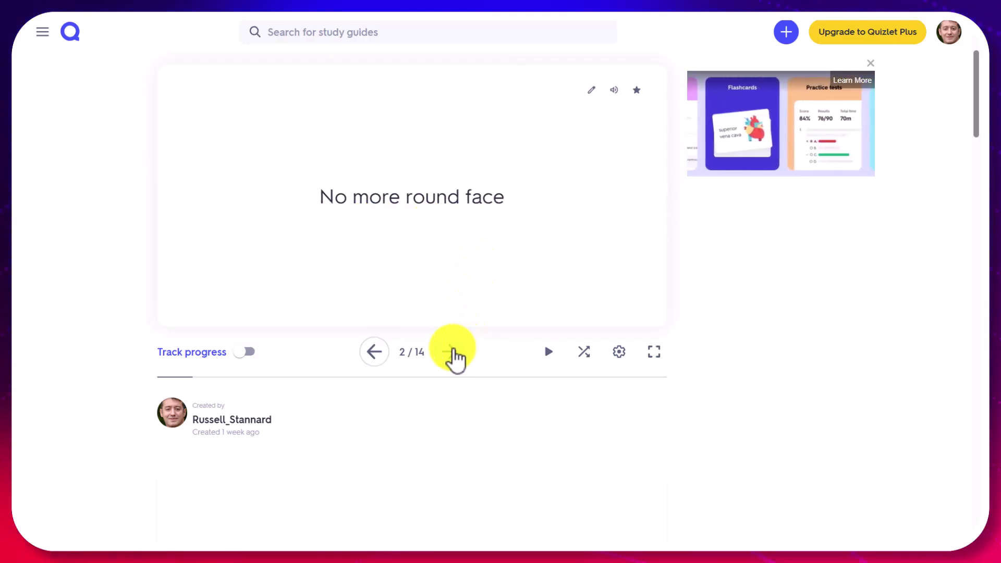
left_click(452, 353)
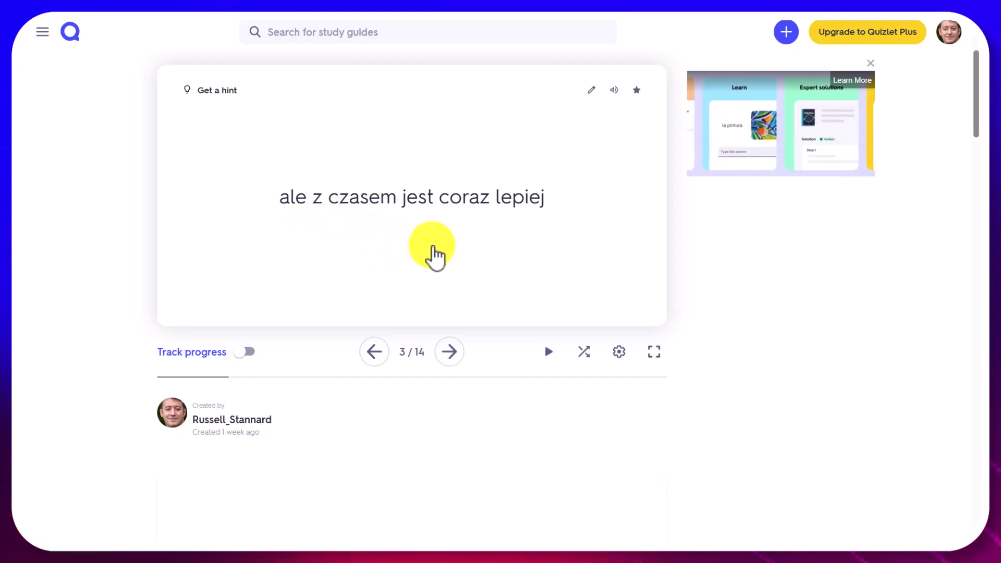
left_click(478, 250)
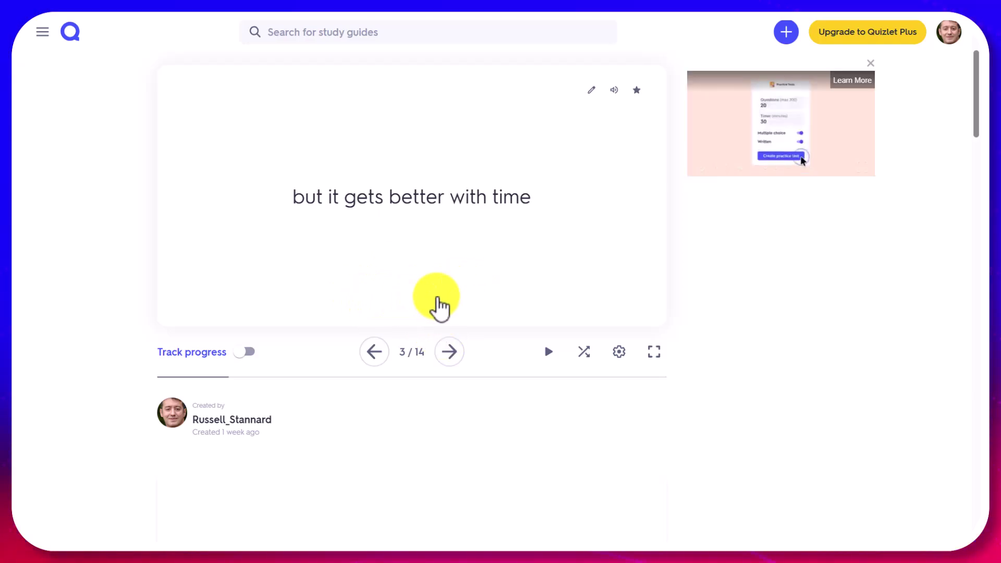
left_click(448, 351)
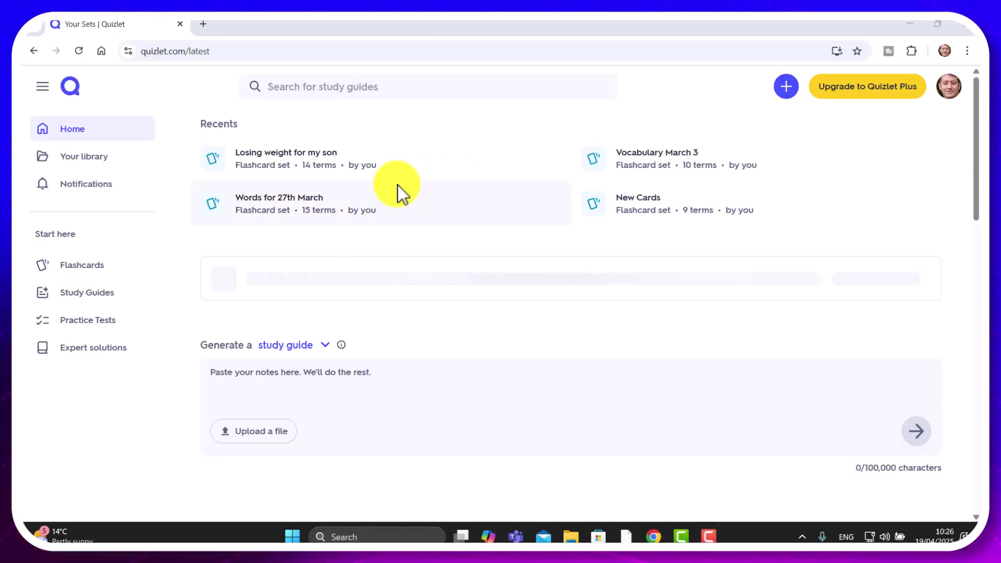
Open the "Losing weight for my son" set in Flashcards mode and display its options
left_click(286, 166)
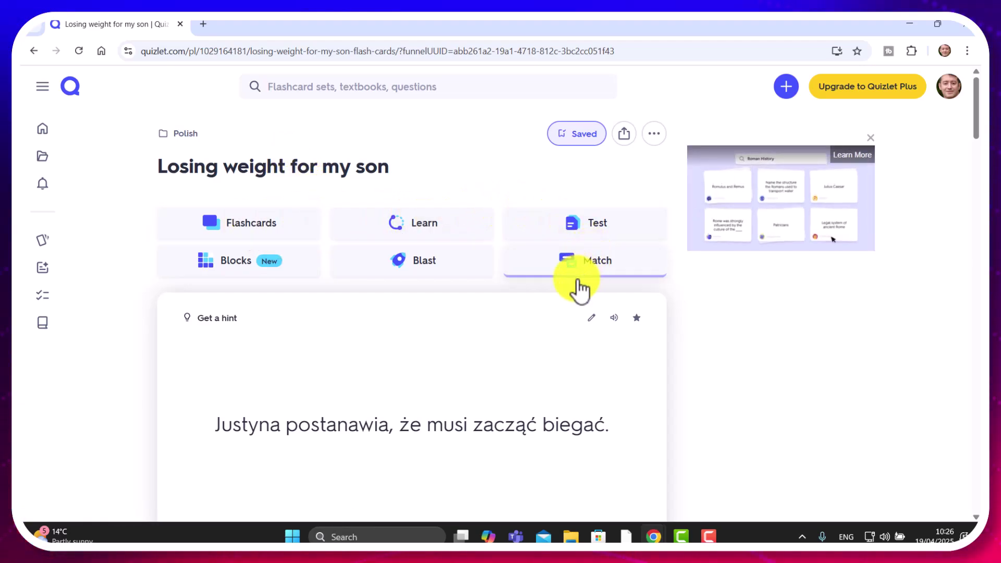
left_click(235, 230)
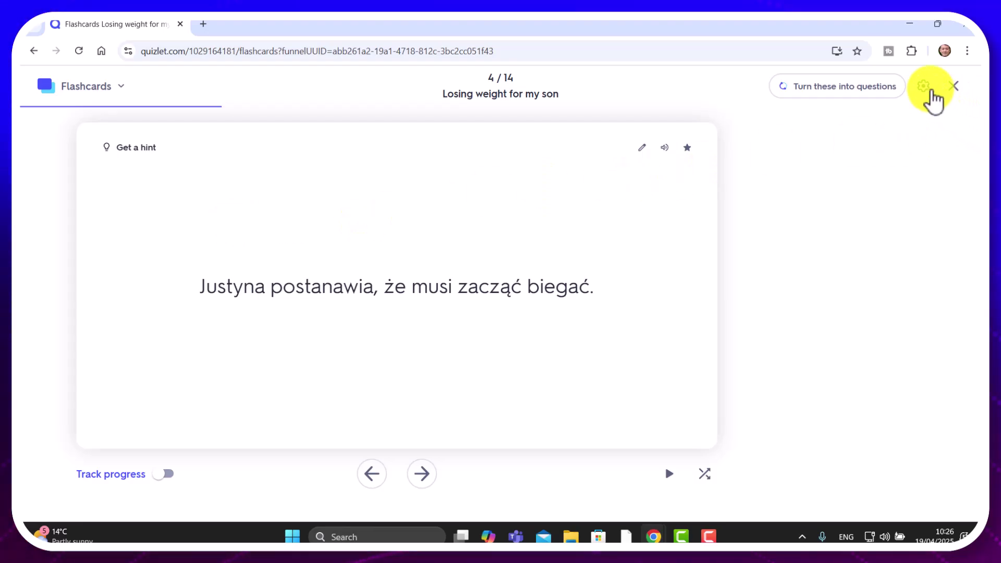
left_click(928, 91)
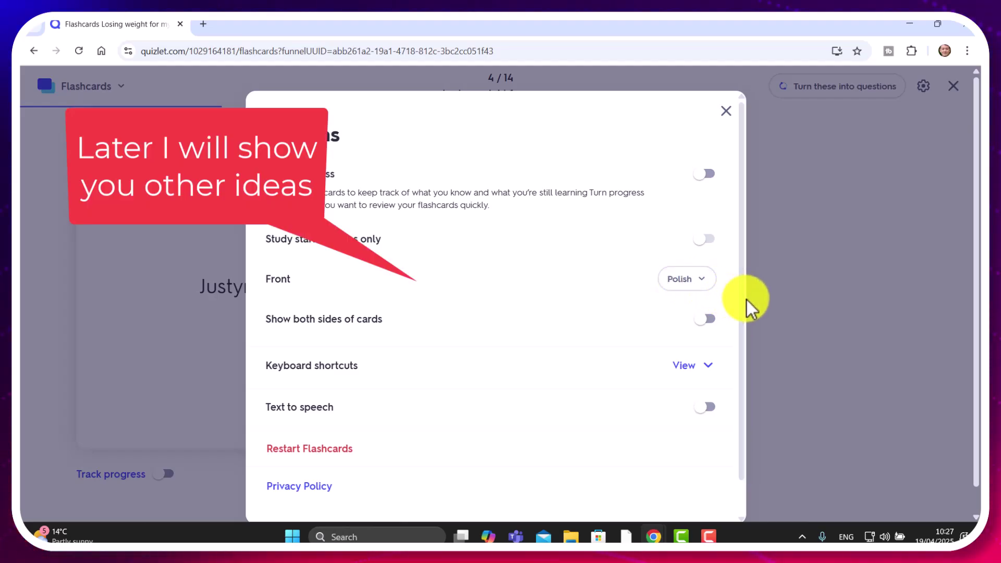
Enable text to speech with Polish speech on and English speech off, and restart the flashcards
scroll(747, 313, "down", 1)
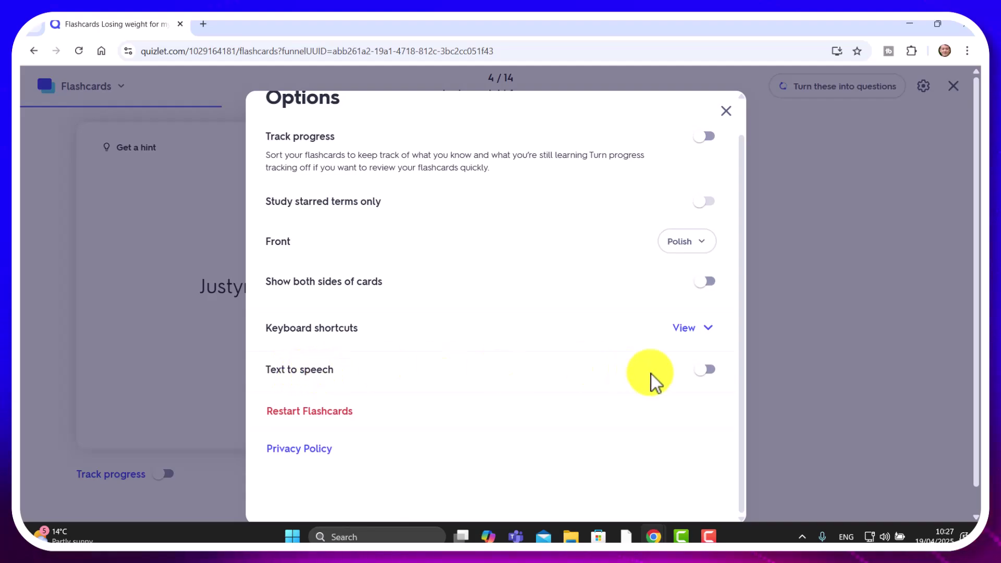
left_click(708, 370)
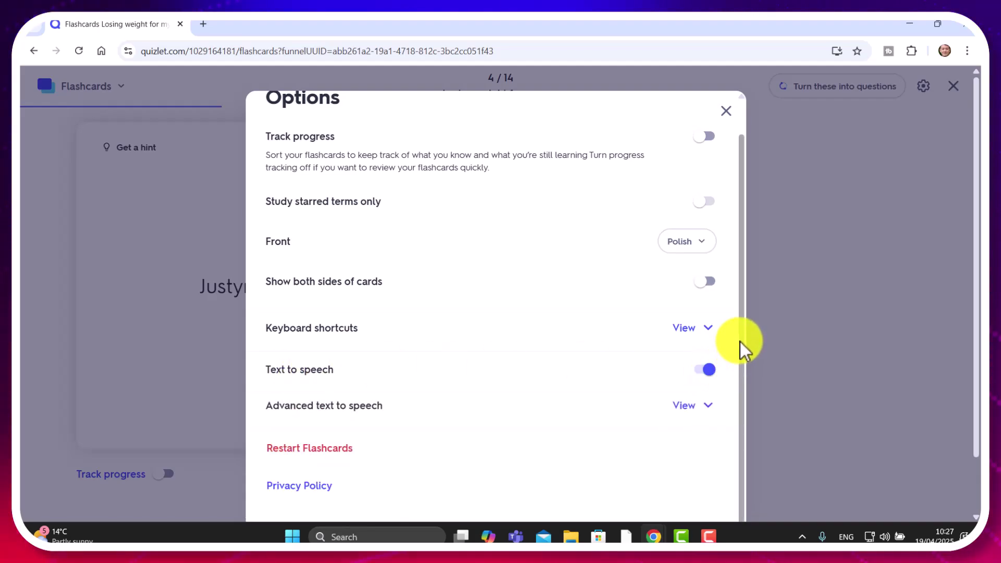
scroll(740, 339, "down", 1)
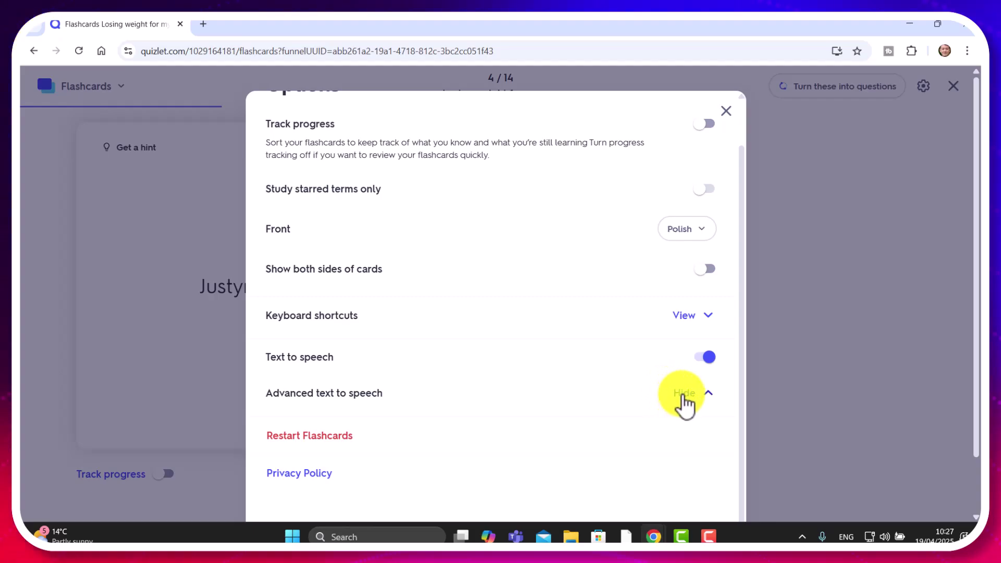
left_click_drag(978, 298, 973, 378)
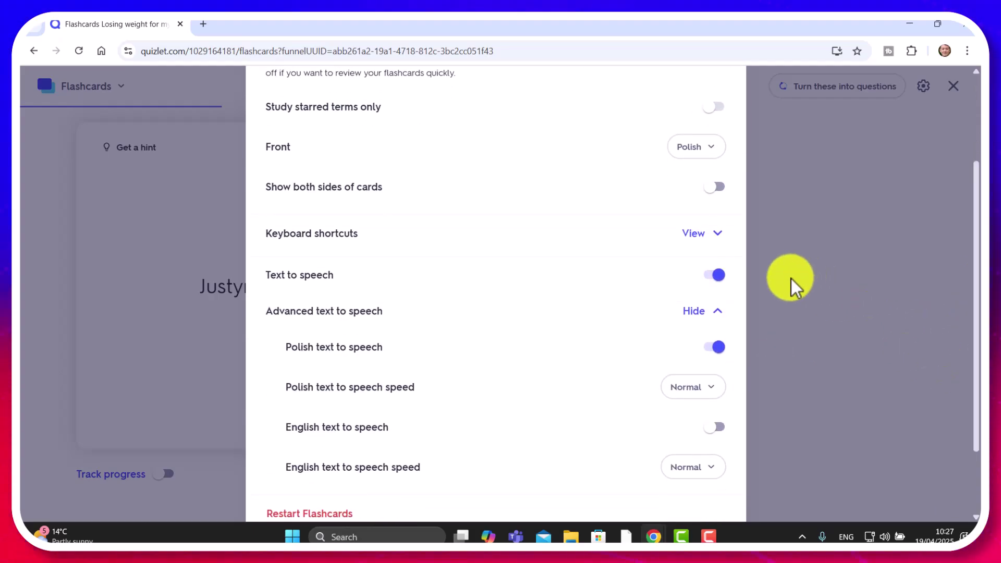
left_click(719, 347)
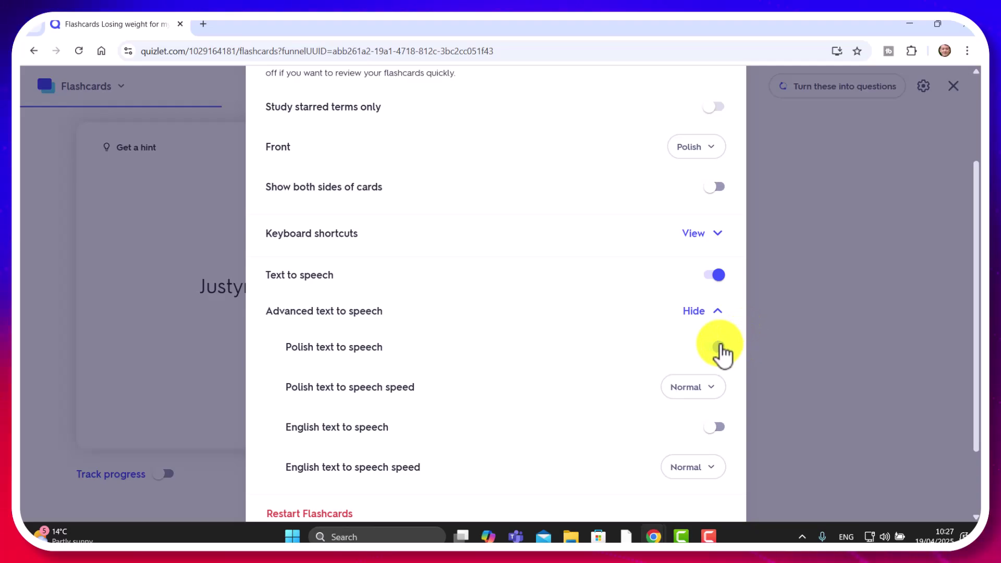
left_click(710, 427)
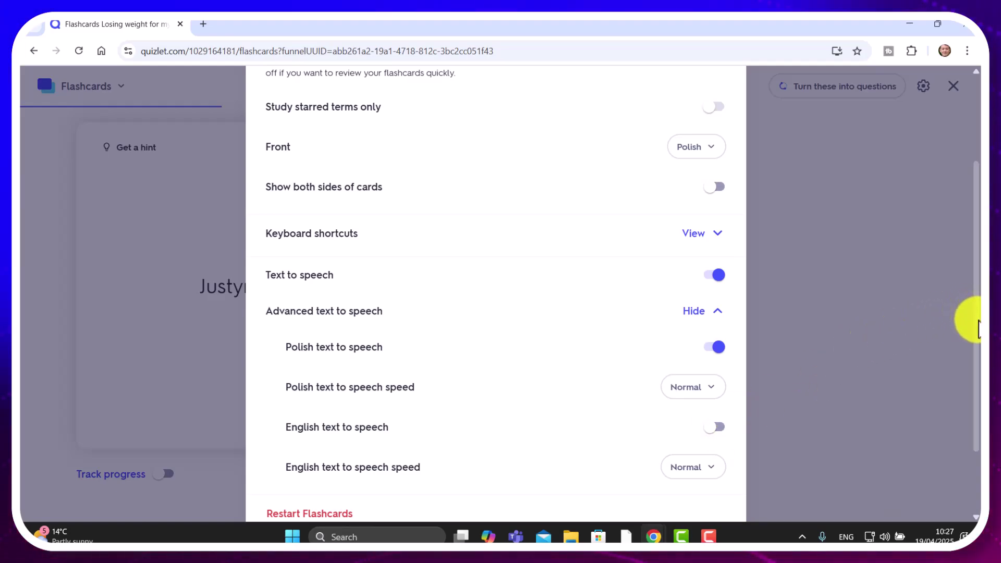
scroll(979, 328, "down", 2)
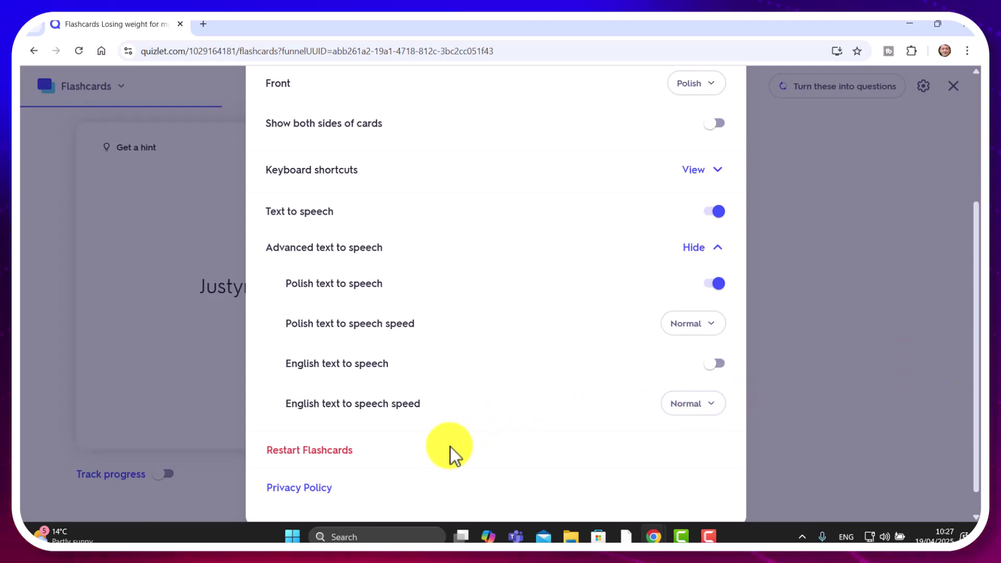
left_click(320, 452)
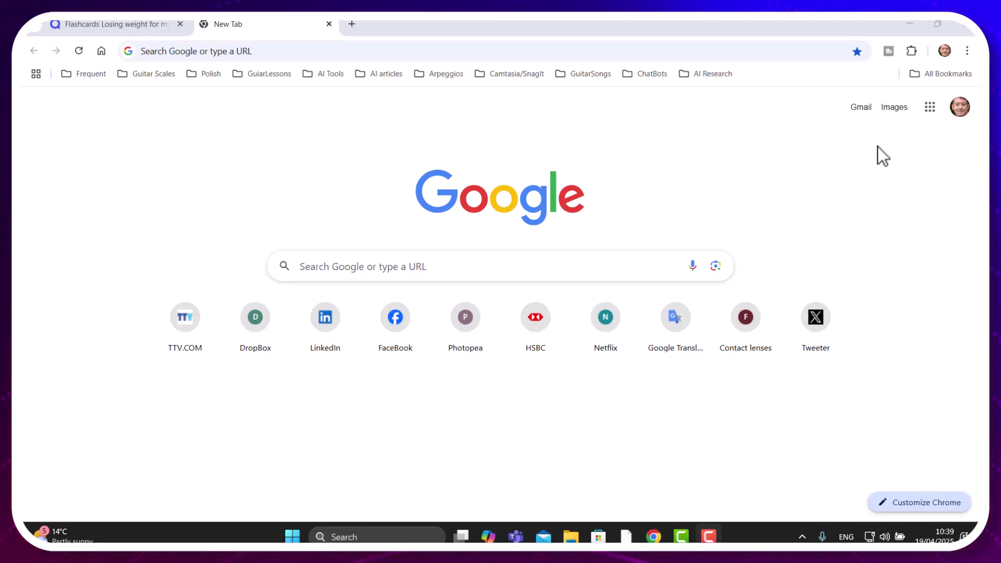
Open Gemini from the list of Google apps
left_click(931, 109)
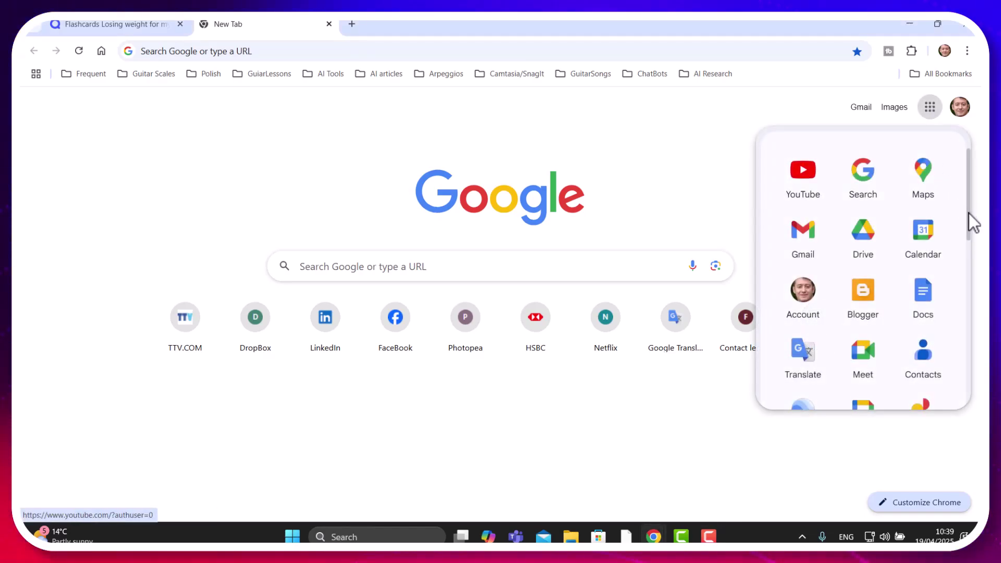
scroll(969, 214, "down", 3)
left_click_drag(970, 240, 970, 261)
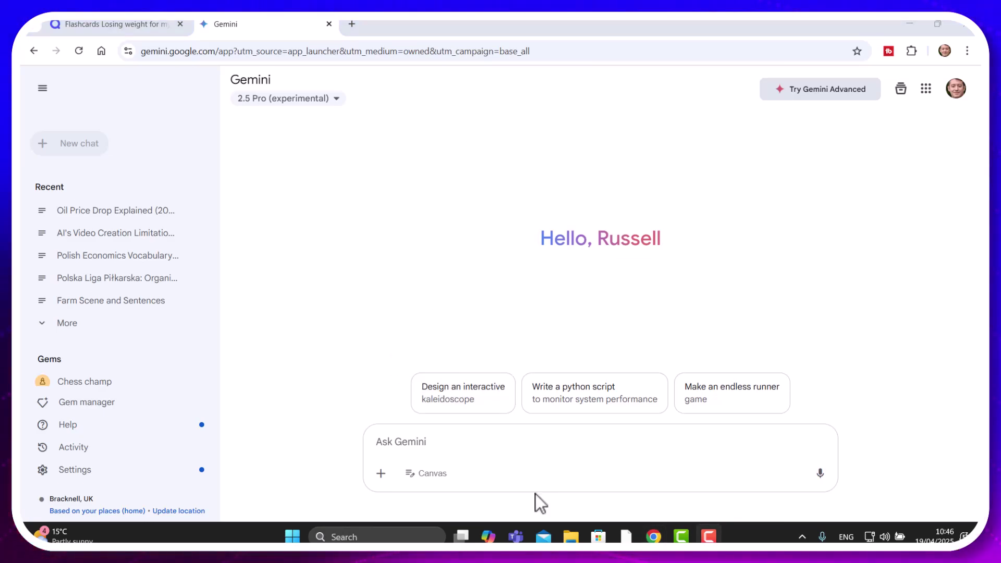
Dictate and submit a prompt asking for a two-column flashcard table of 10 typical shops in Polish with their Polish definitions
left_click(821, 476)
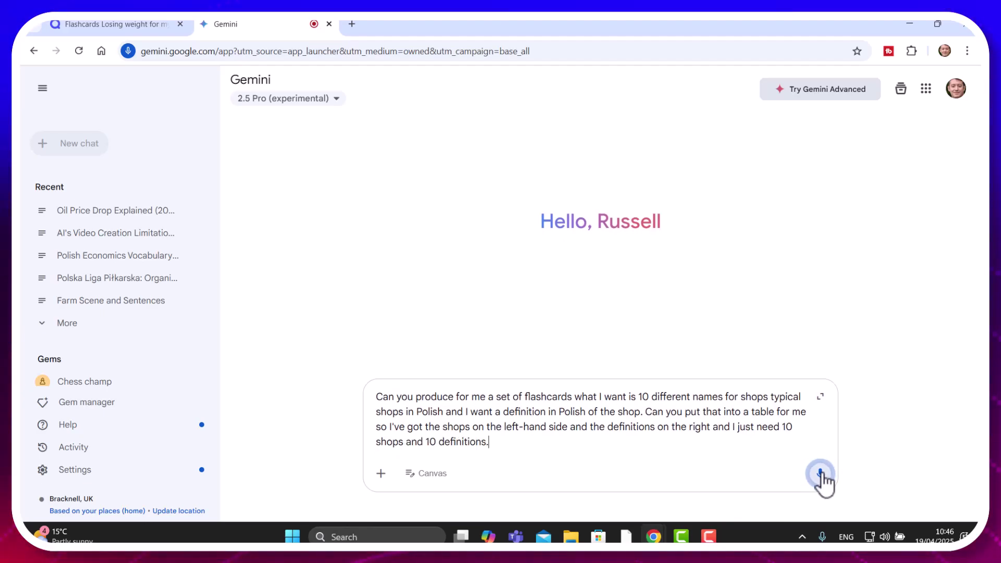
left_click(821, 475)
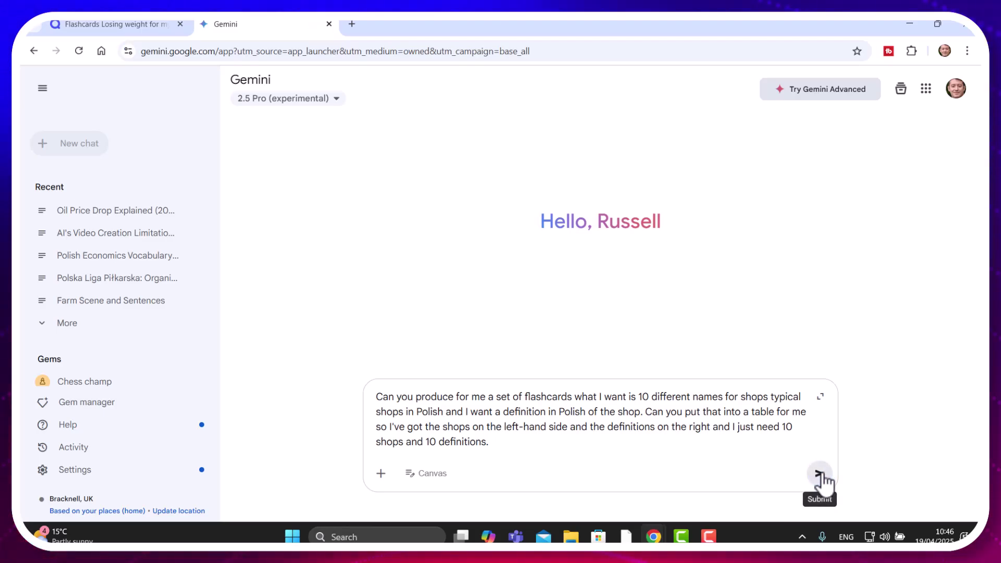
left_click(820, 474)
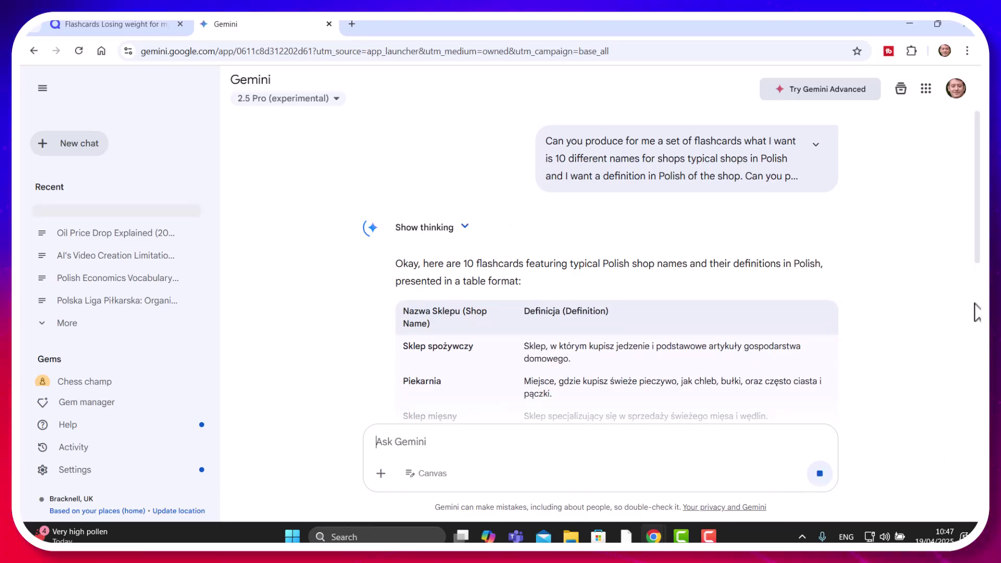
Copy all shop names and definitions from the generated table, from "Sklep spożywczy" through "Drogeria", without the header row
left_click_drag(979, 272, 975, 328)
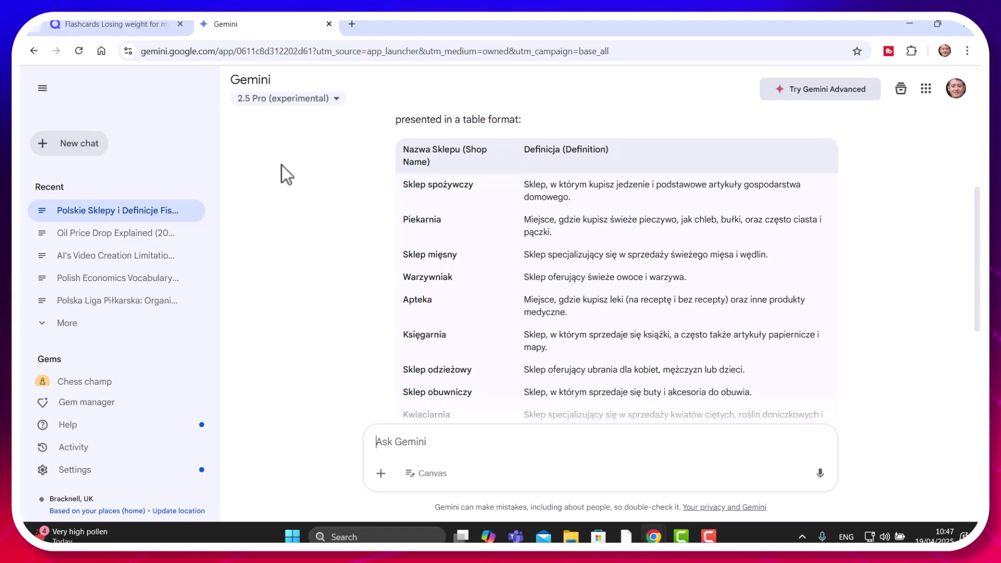
left_click_drag(404, 184, 795, 264)
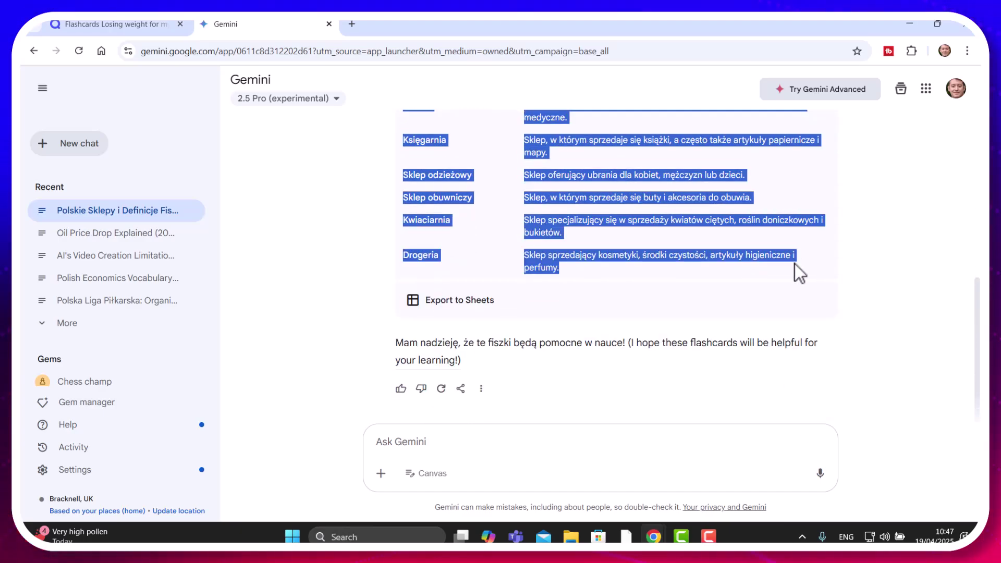
right_click(588, 178)
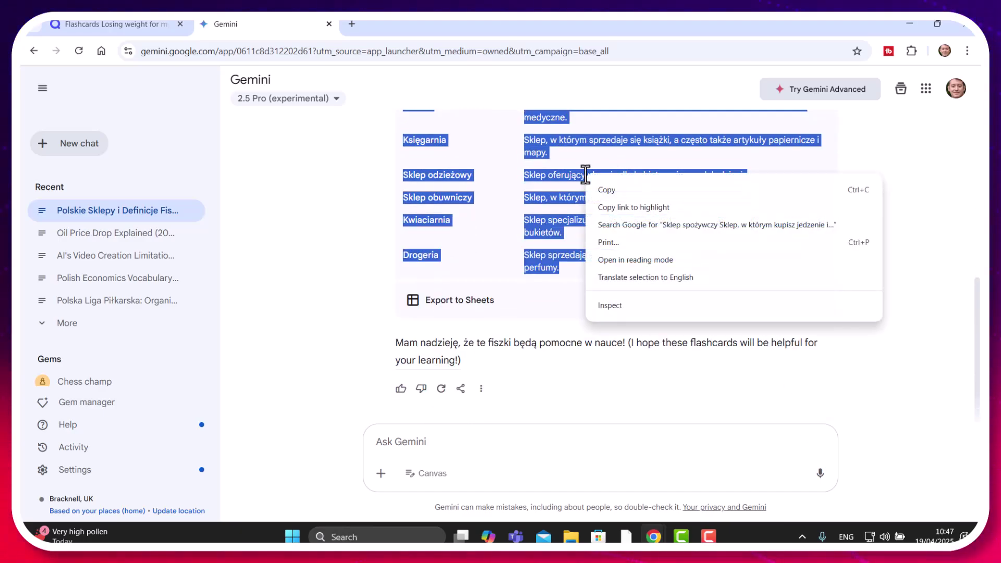
left_click(609, 192)
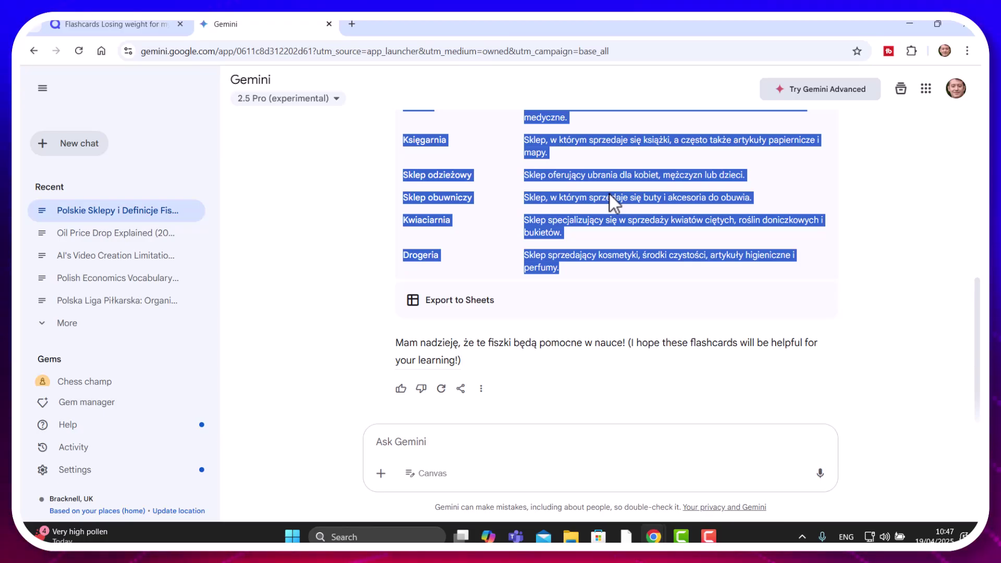
Switch to Quizlet, leave the open flashcards, and start a new self-created flashcard set titled "Shops"
key("ctrl+Tab")
left_click(955, 93)
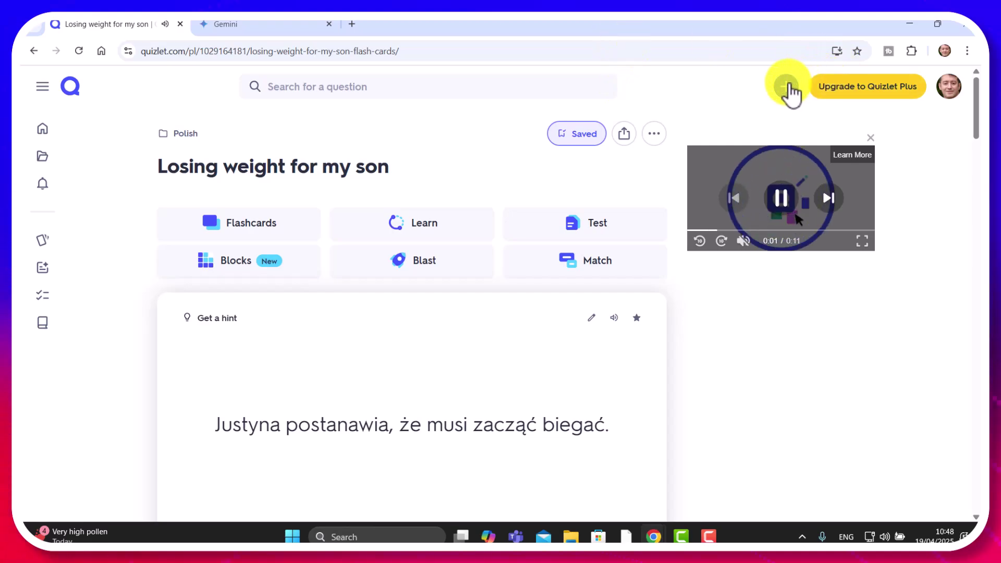
left_click(788, 90)
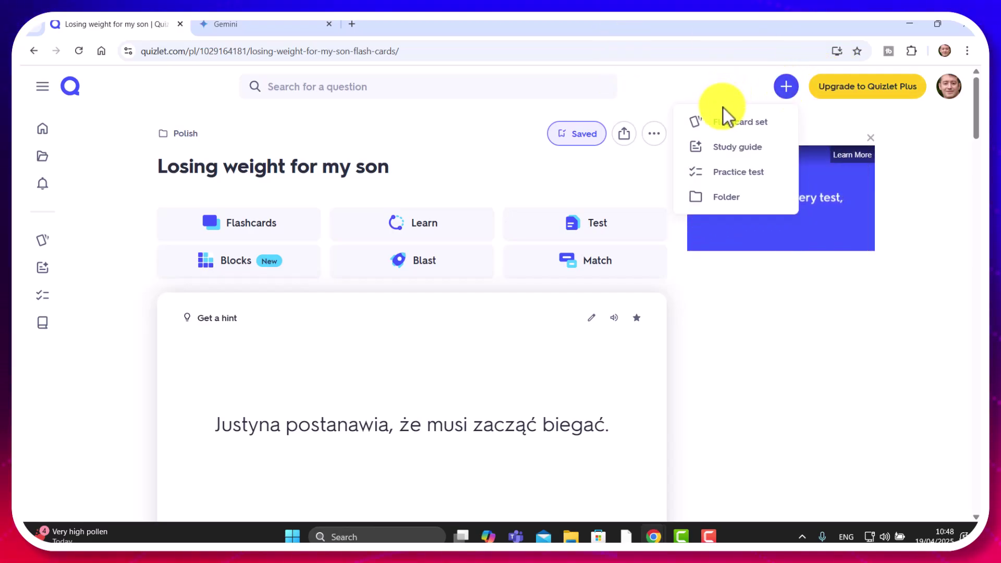
left_click(742, 127)
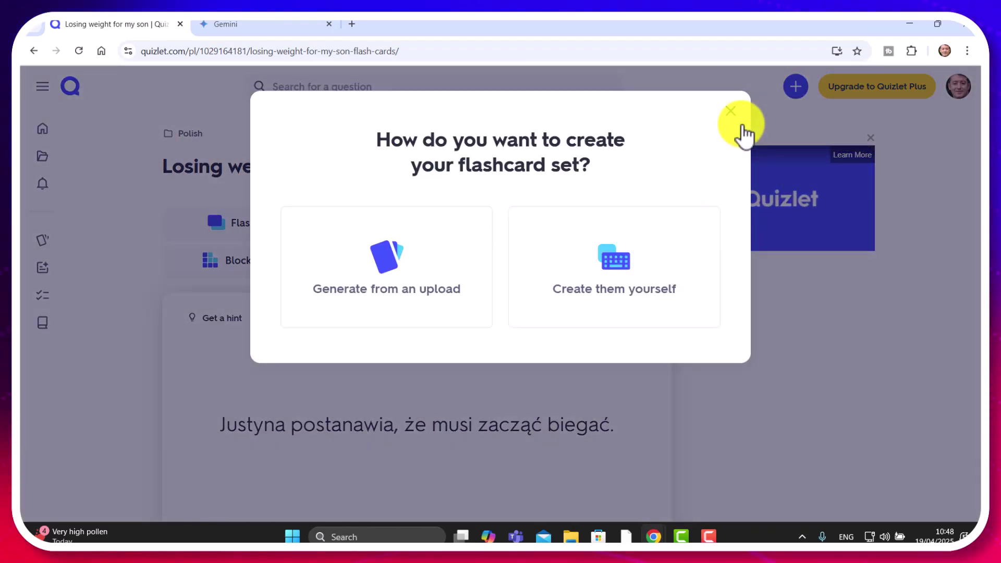
left_click(613, 269)
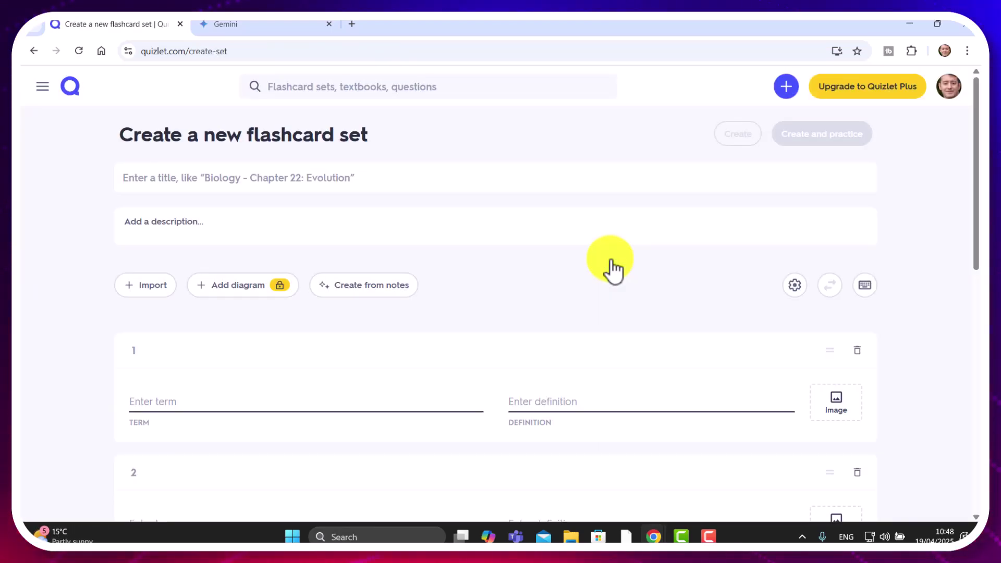
left_click(222, 184)
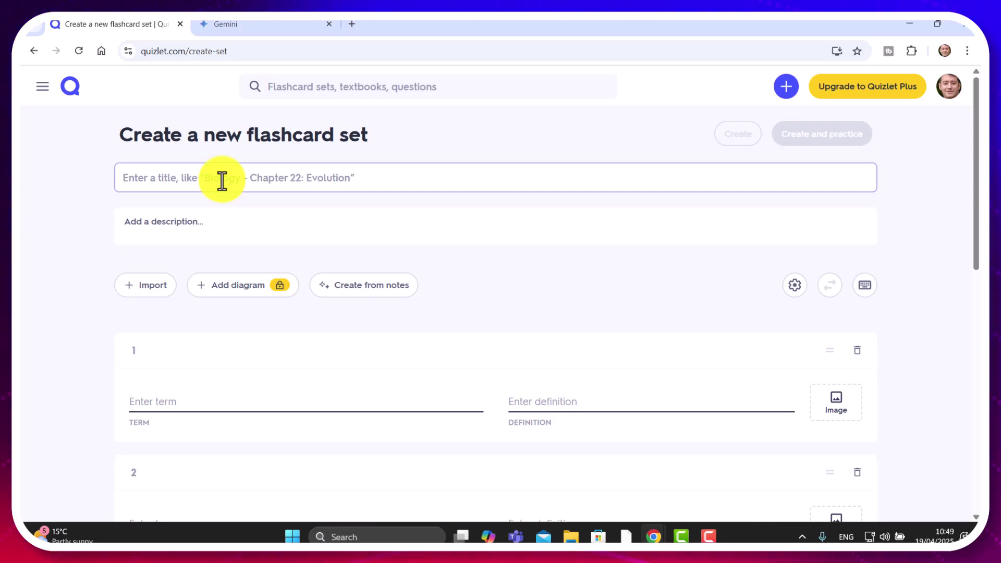
type("Shops")
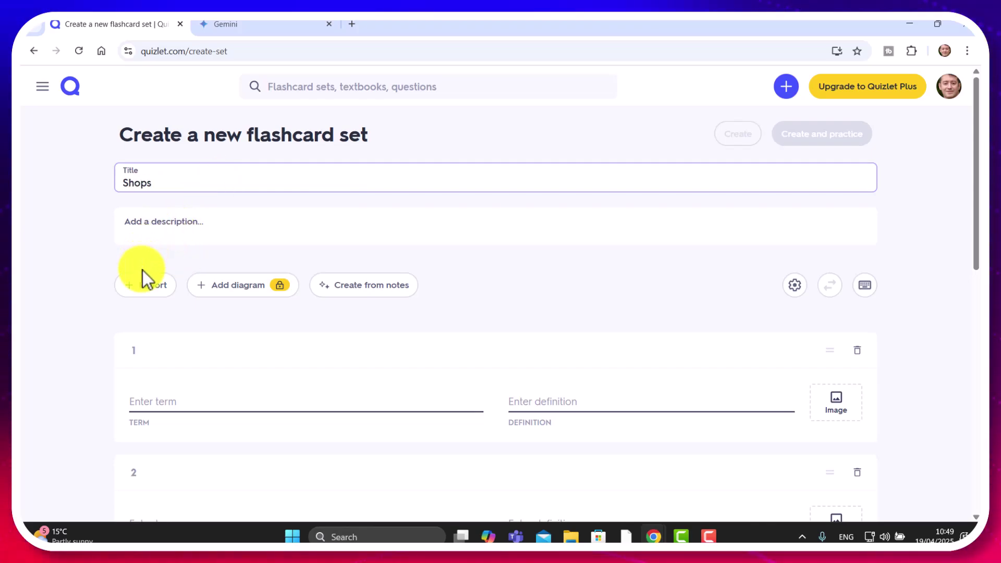
Import the copied Polish shop names and definitions as cards into the "Shops" set
left_click(147, 286)
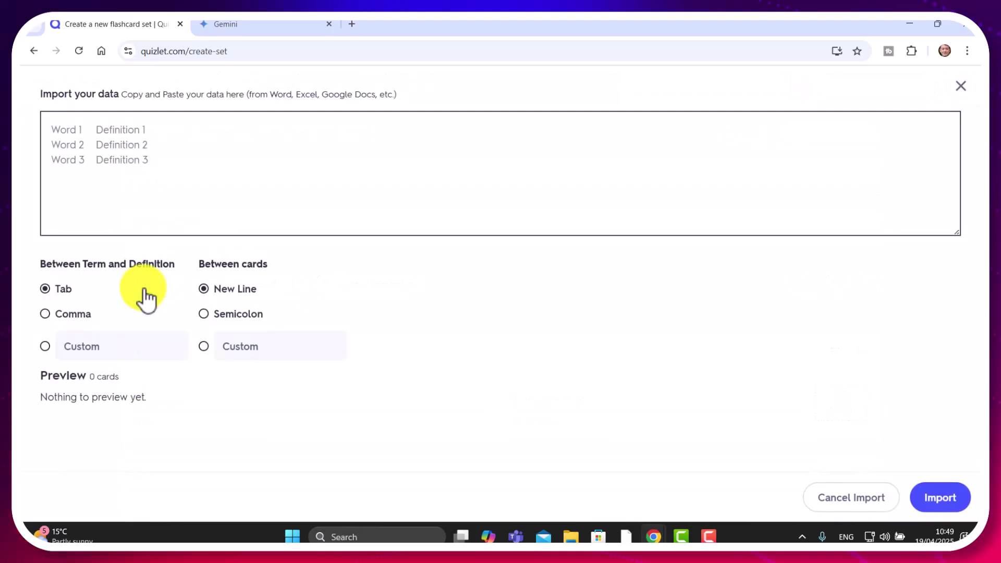
left_click(58, 140)
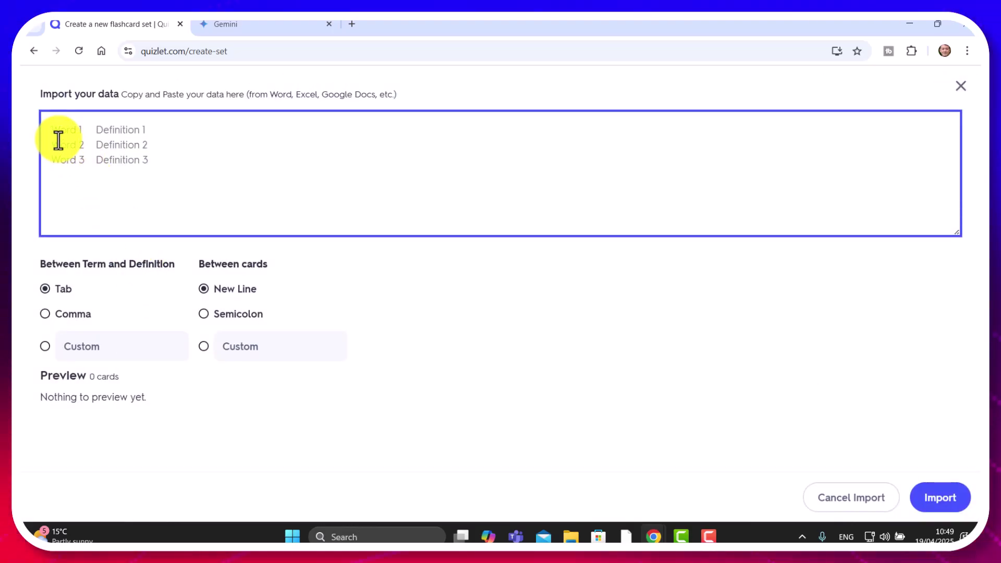
key("ctrl+v")
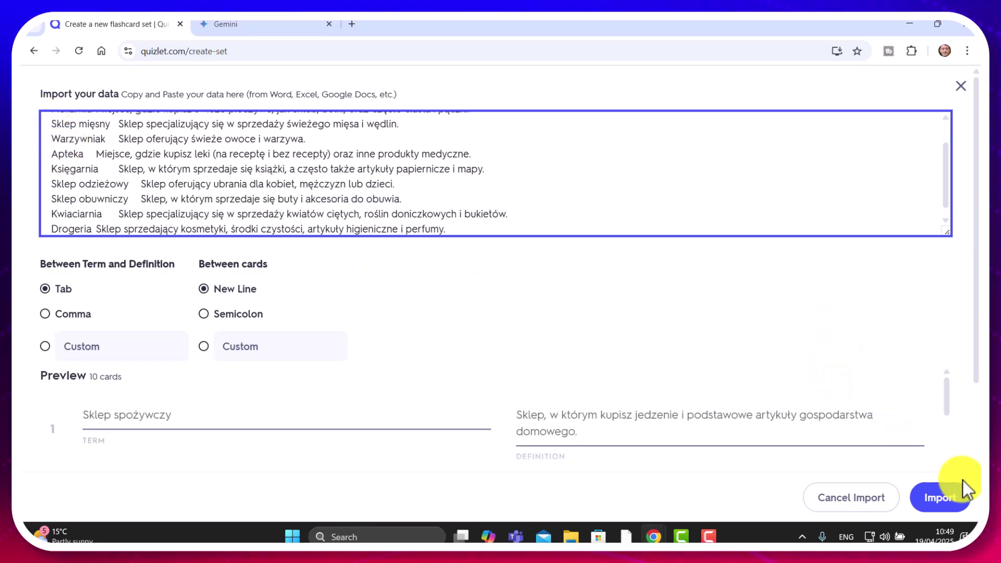
left_click(937, 501)
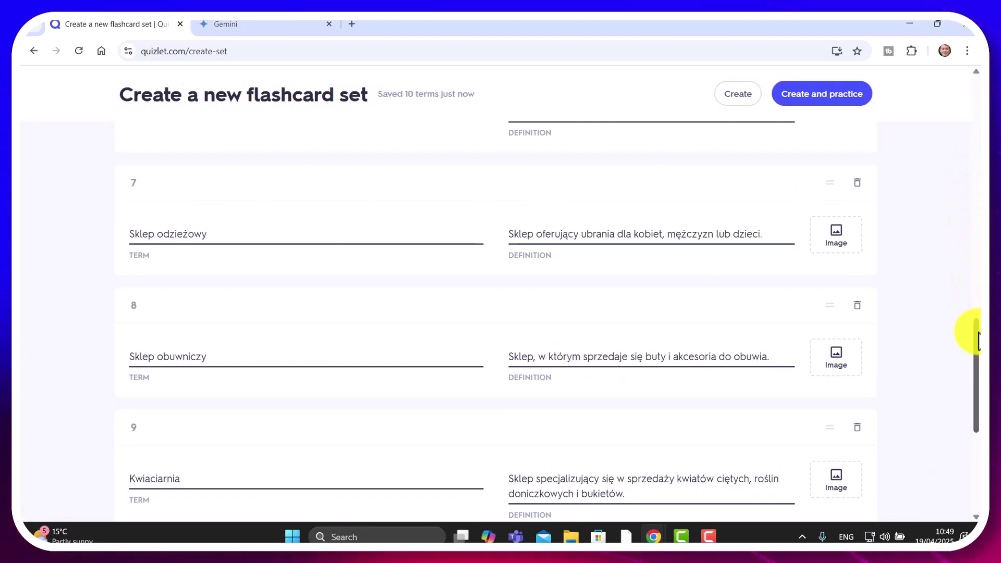
Check the language assigned to the first card's term and definition, and create the "Shops" set
left_click_drag(978, 341, 641, 163)
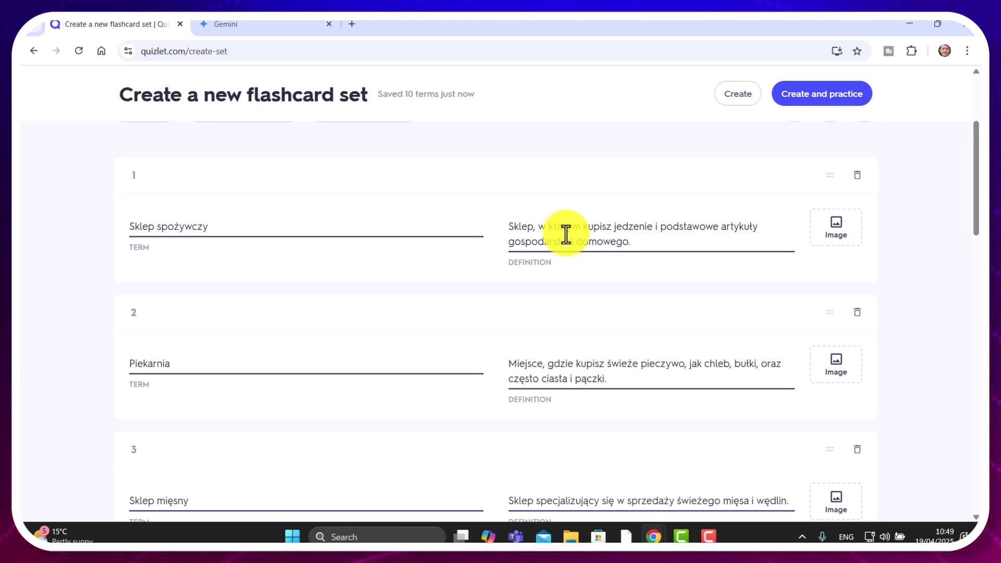
left_click(223, 230)
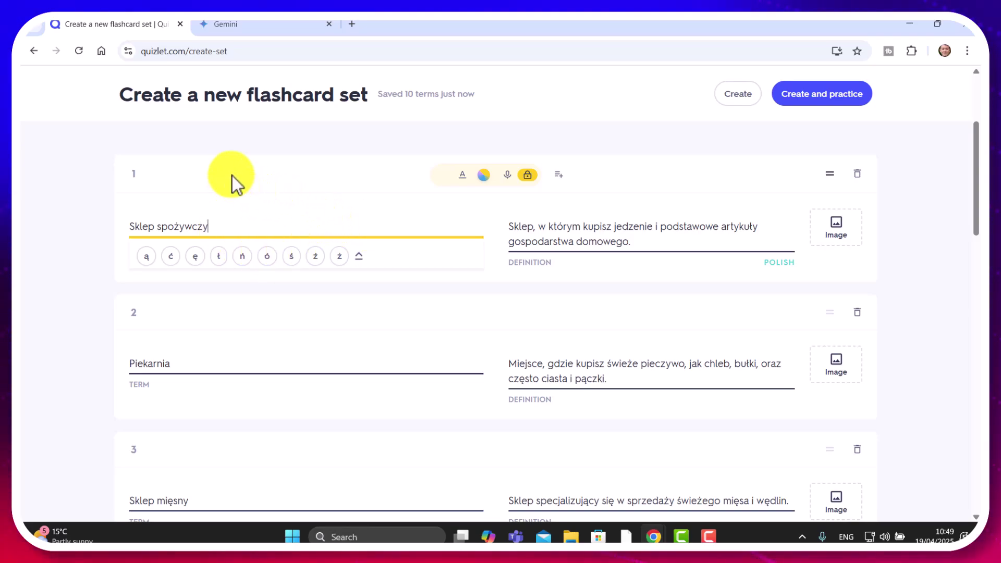
left_click(127, 207)
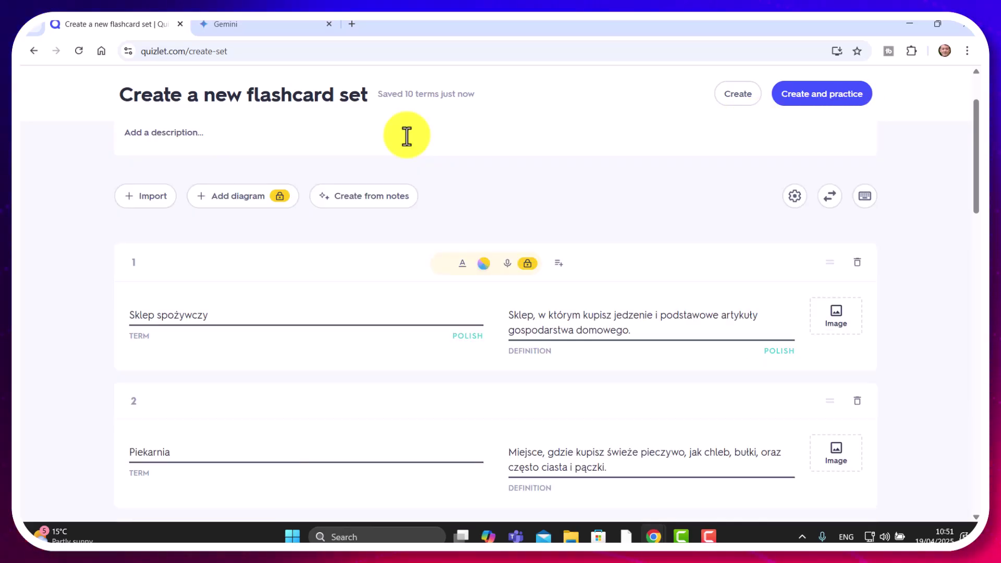
left_click(738, 95)
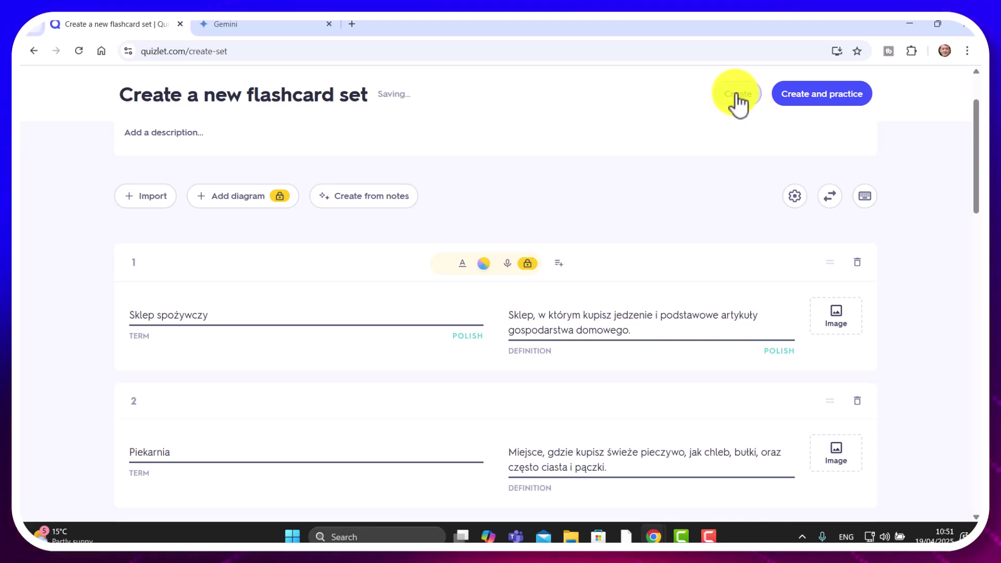
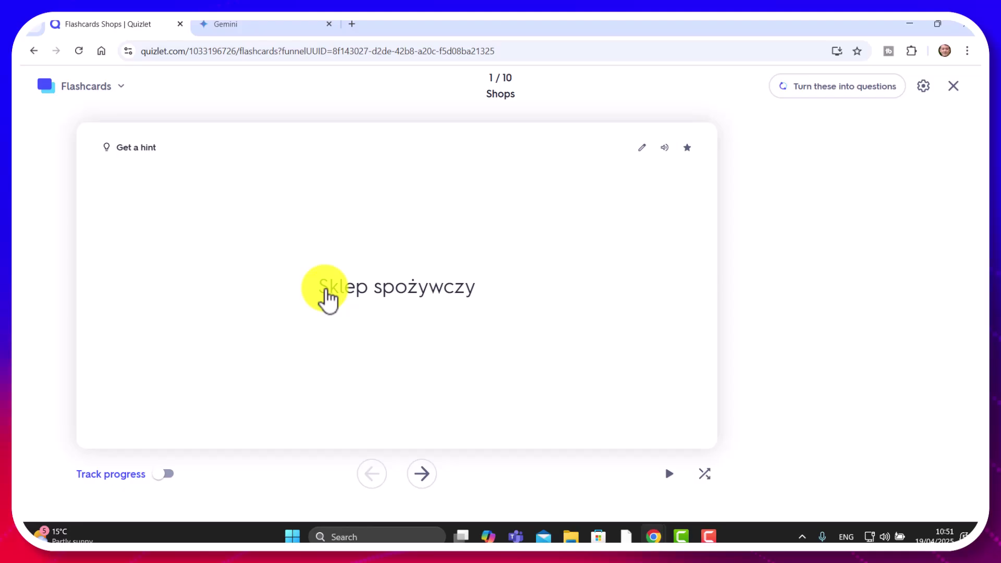
Set the "Shops" flashcards to show Definition on the front
left_click(922, 93)
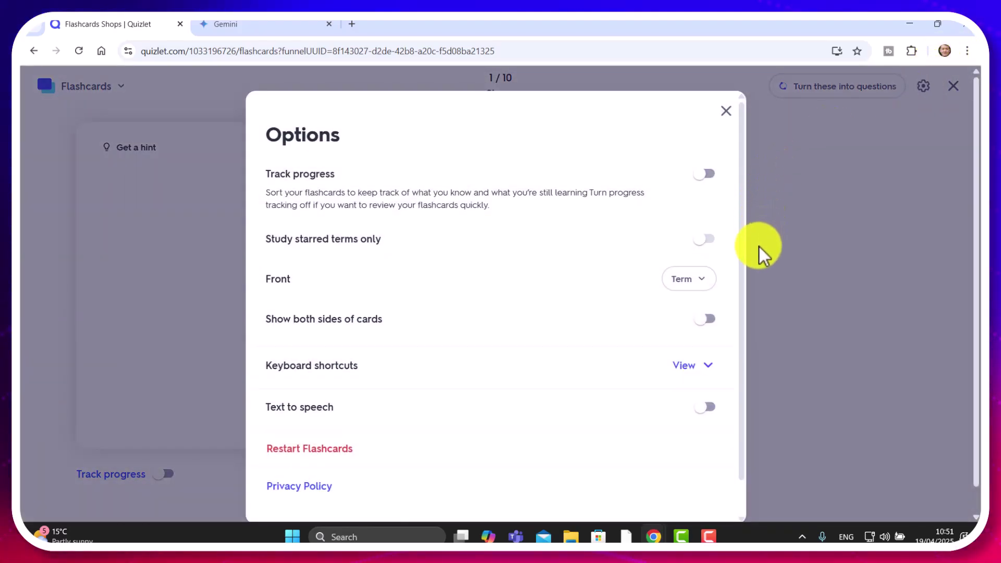
left_click_drag(746, 276, 746, 321)
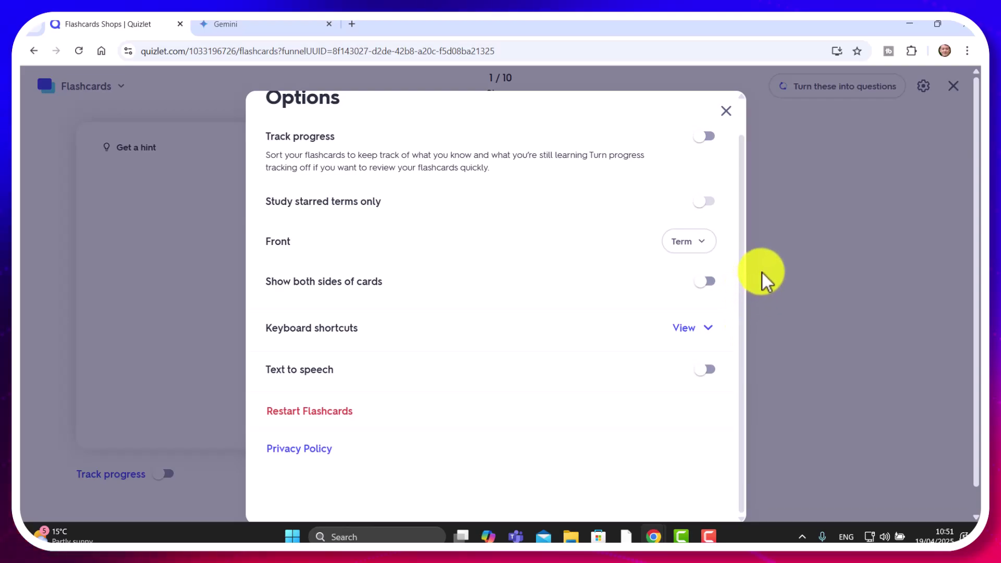
left_click(719, 238)
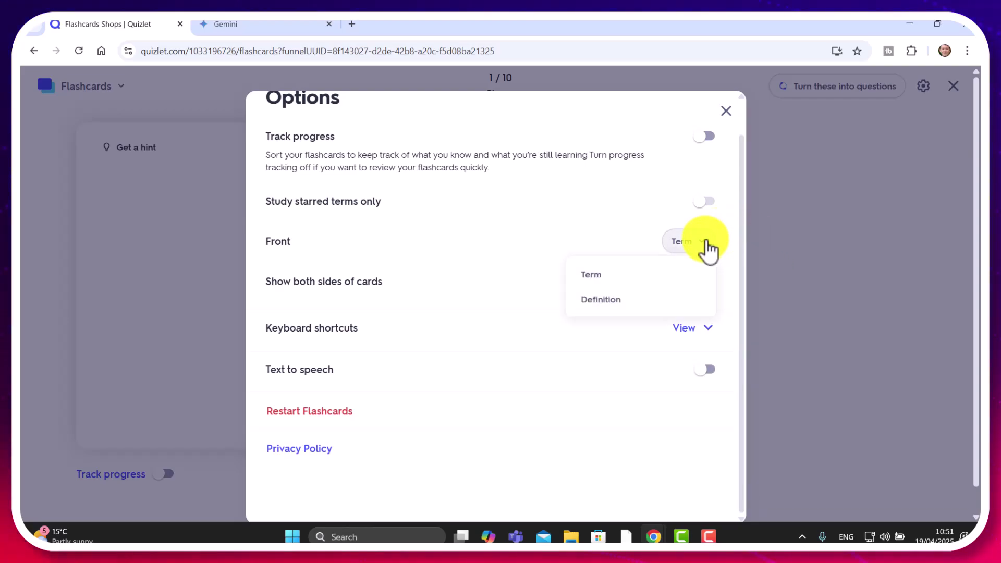
left_click(600, 307)
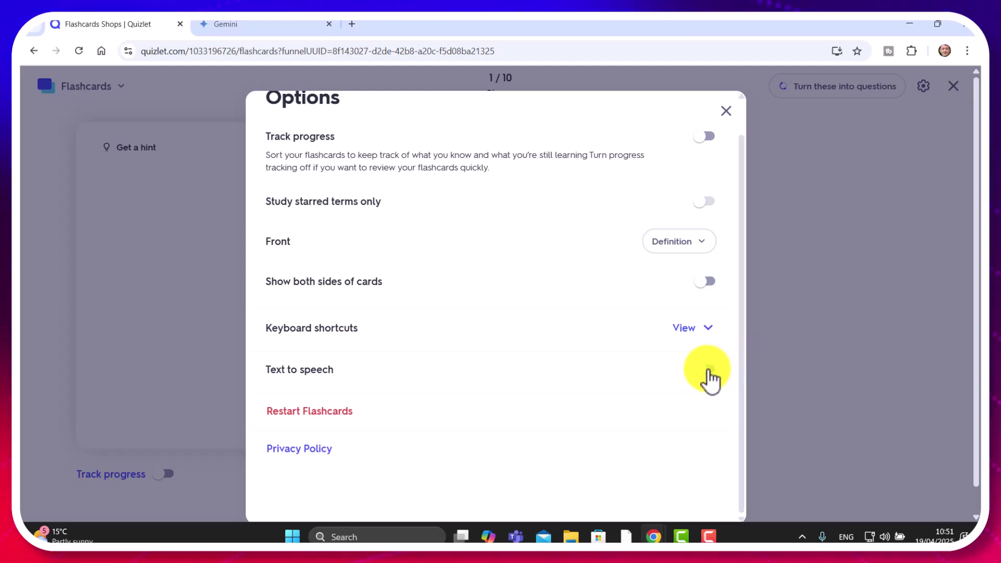
Turn on text to speech for the flashcards and expand its advanced settings for terms and definitions
scroll(744, 395, "down", 1)
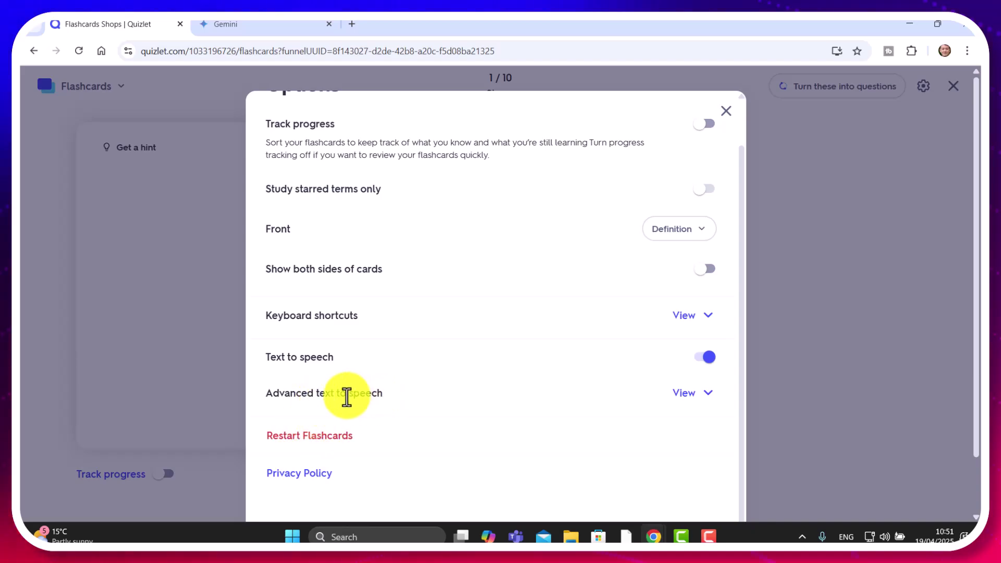
left_click(685, 404)
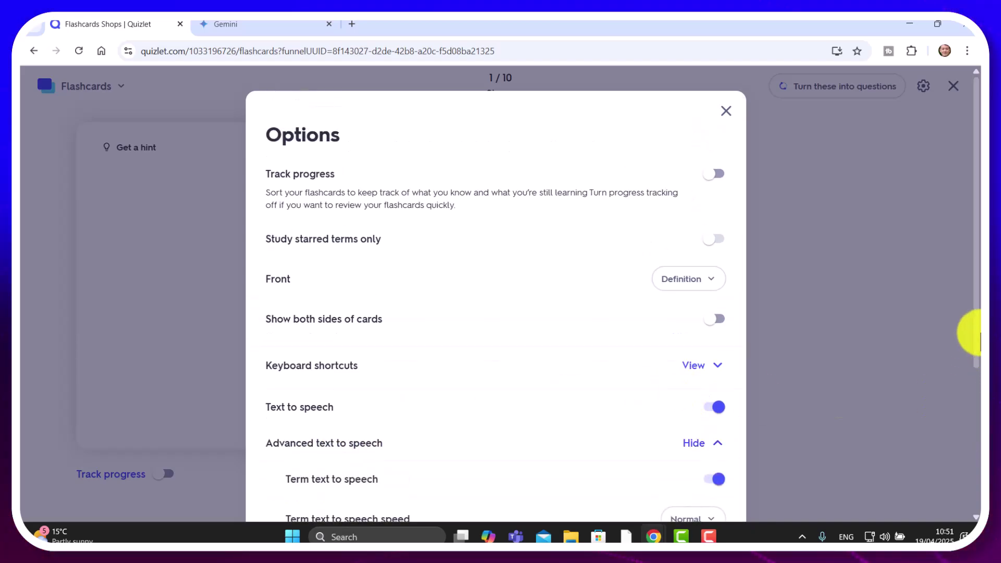
scroll(966, 414, "down", 3)
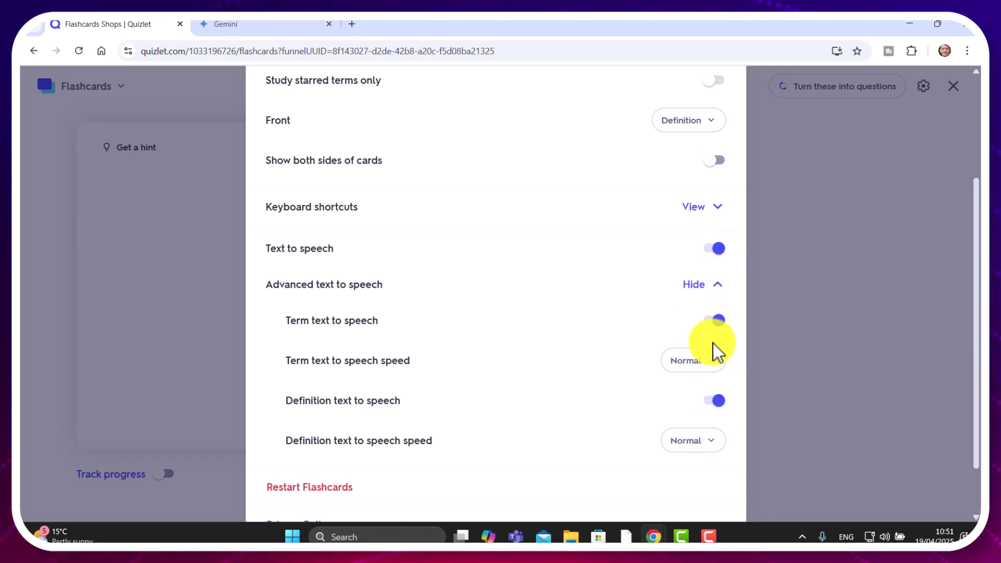
Restart the flashcards and flip the first card from its definition to its term
left_click(320, 488)
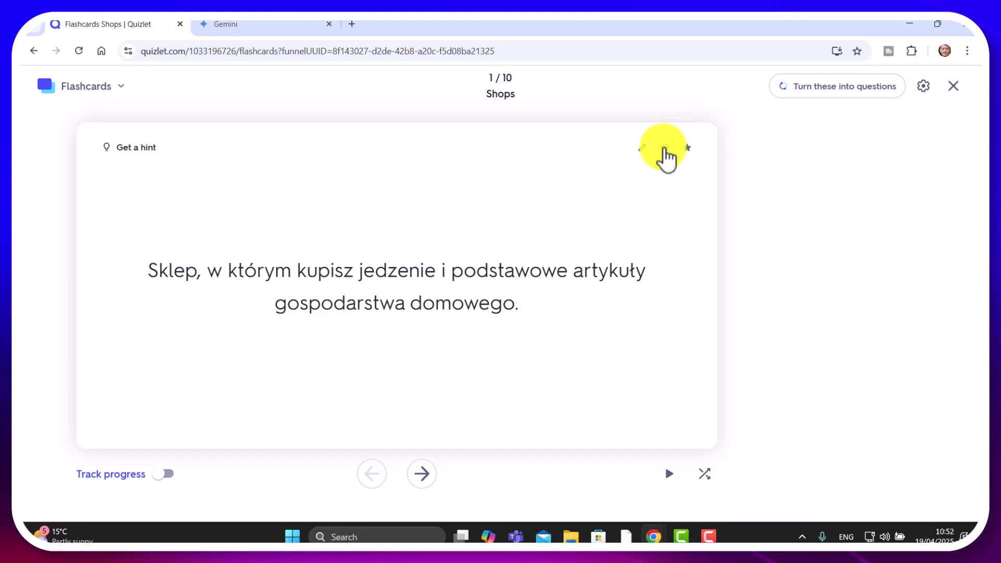
left_click(376, 224)
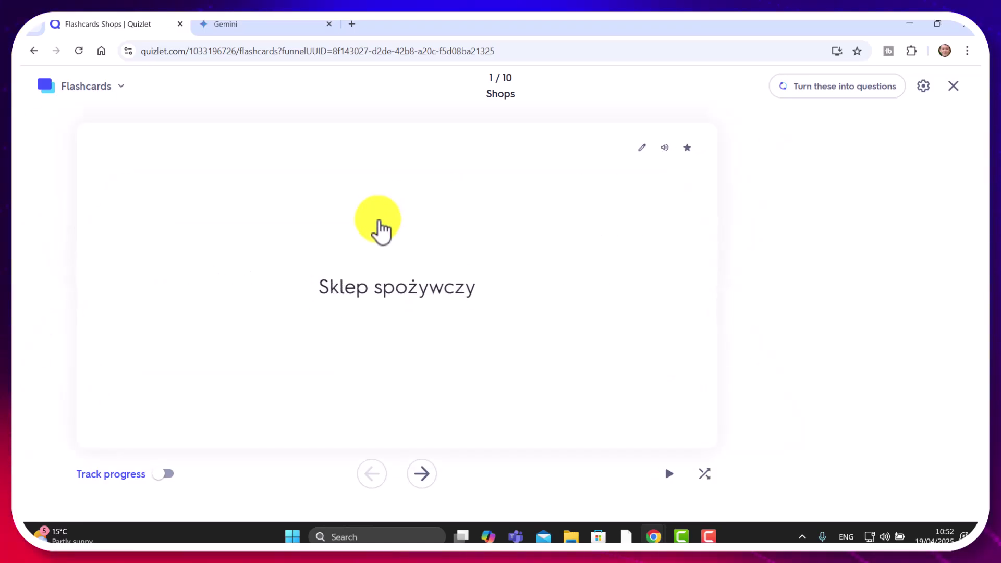
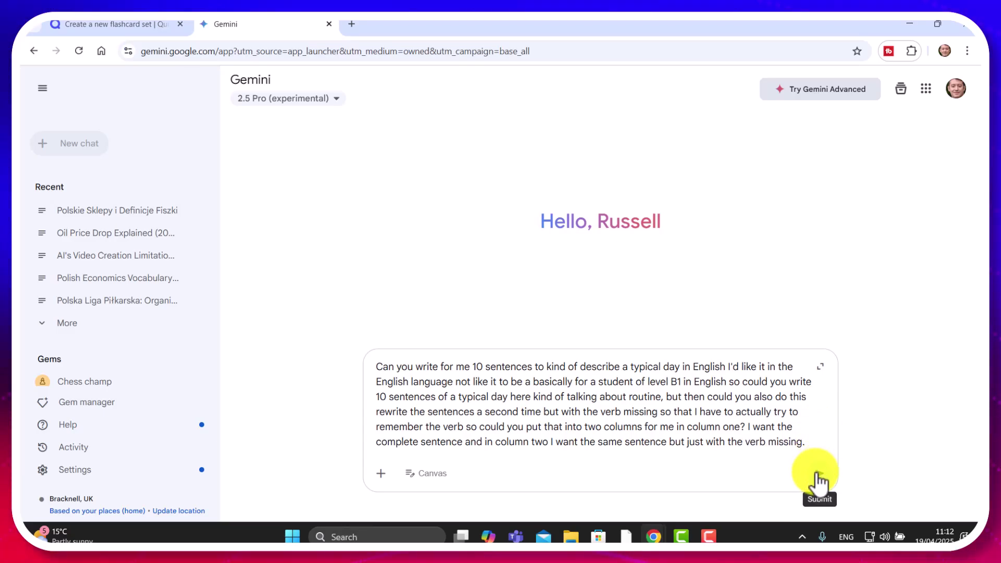
Submit the Gemini prompt for 10 B1-level typical-day sentences, and copy both columns of the generated table without the header row
left_click(817, 477)
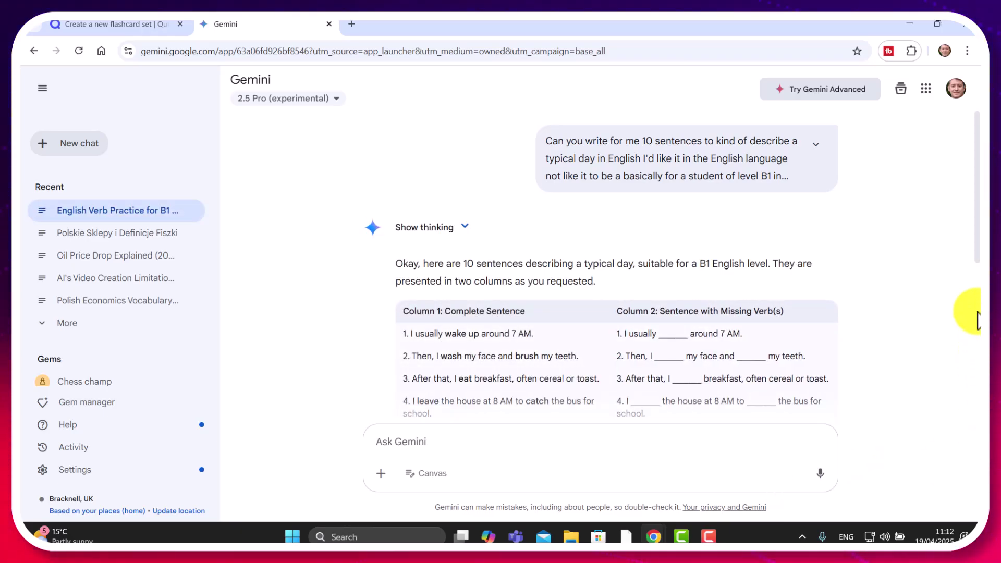
left_click_drag(979, 245, 977, 362)
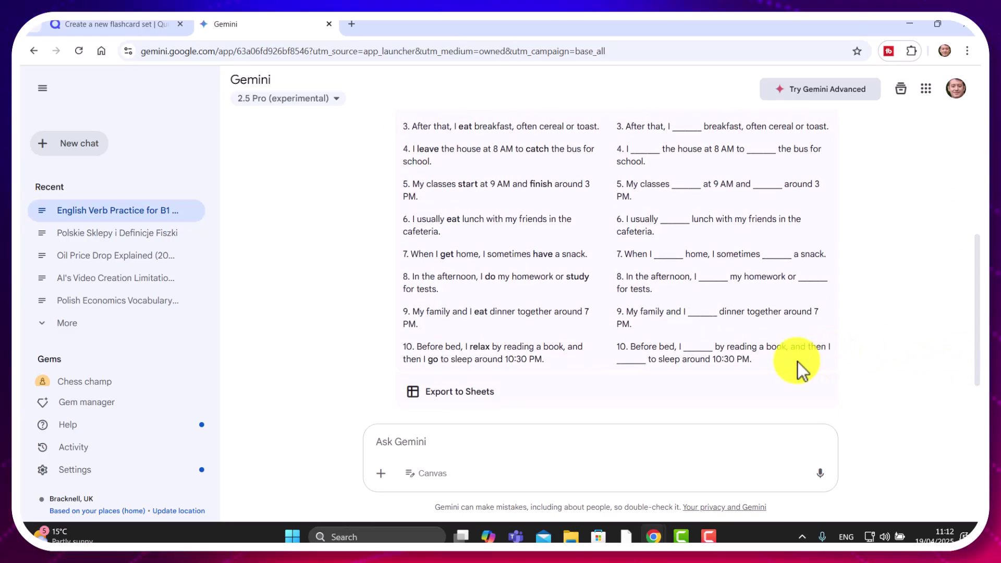
left_click_drag(769, 360, 400, 322)
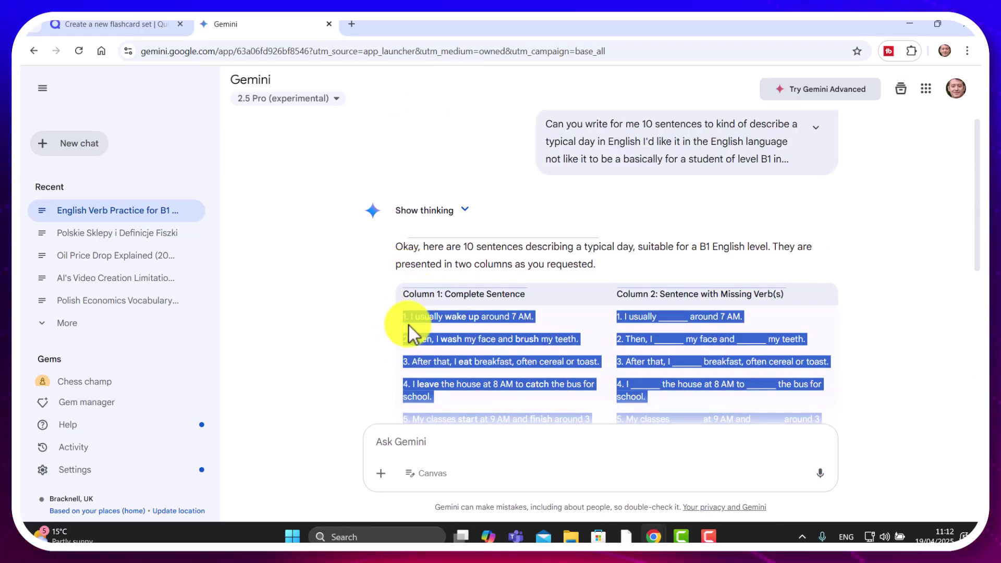
right_click(488, 335)
left_click(490, 336)
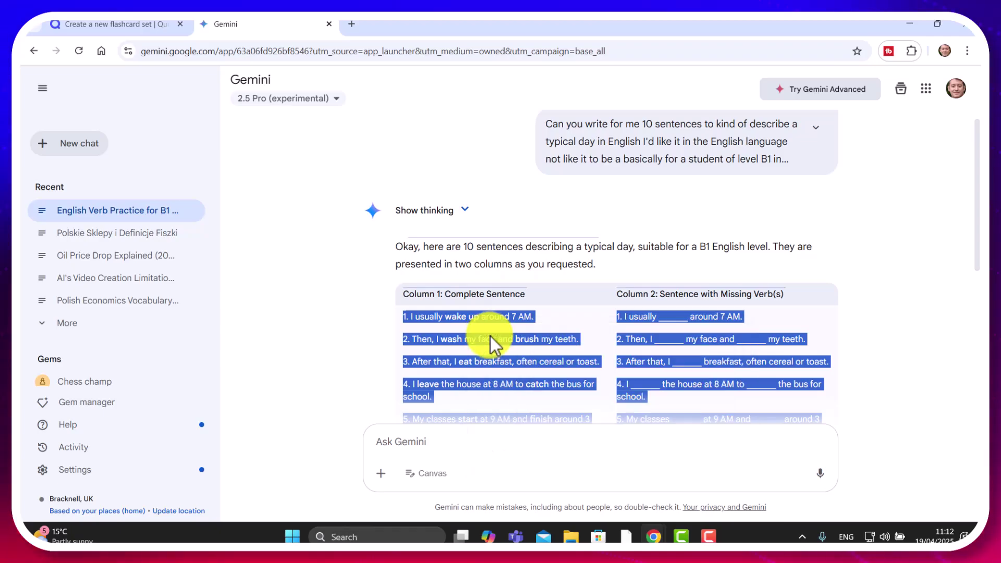
Switch to Quizlet, start a new self-created flashcard set and discard the auto-saved "Present simple" draft
left_click(127, 24)
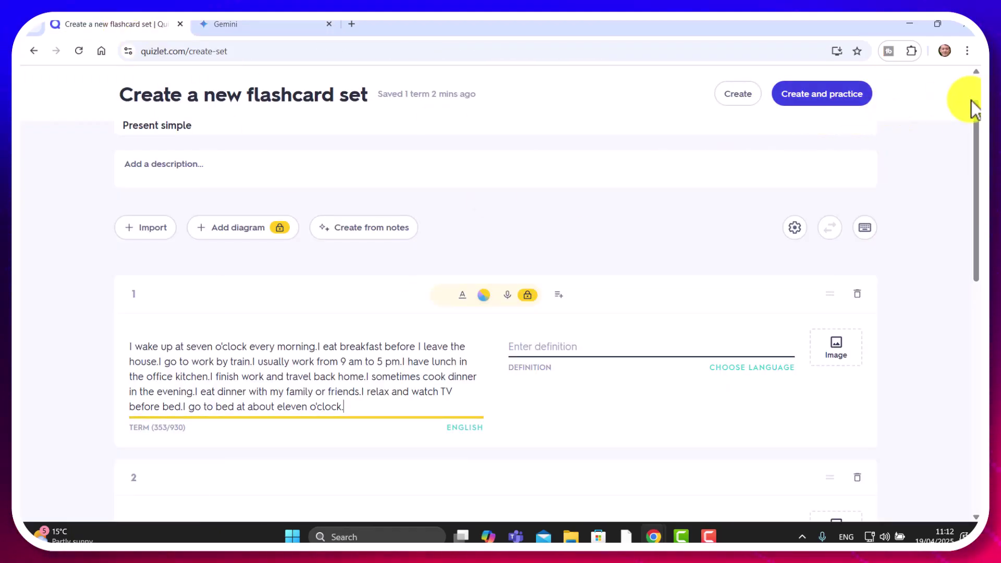
scroll(969, 106, "up", 1)
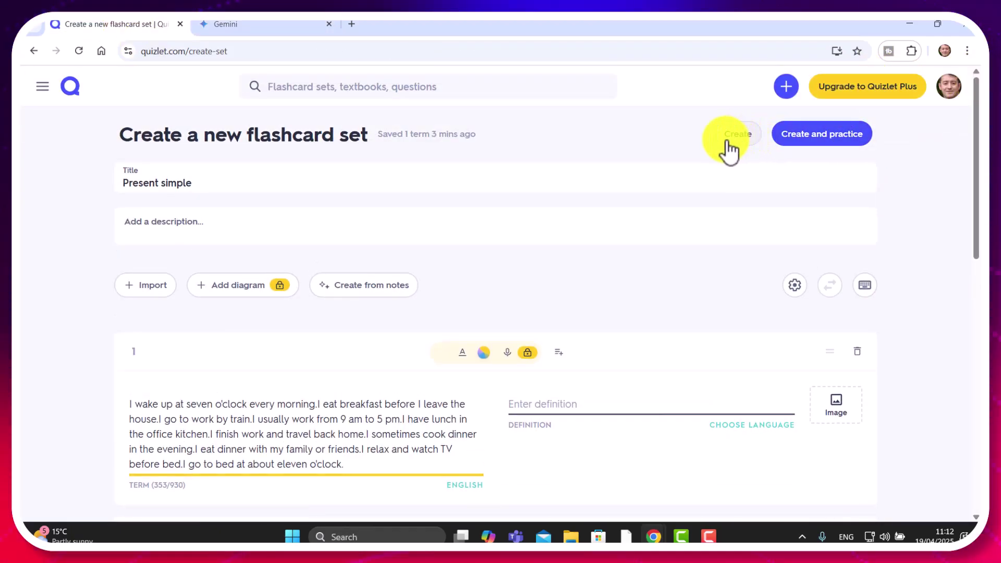
left_click(788, 89)
left_click(727, 125)
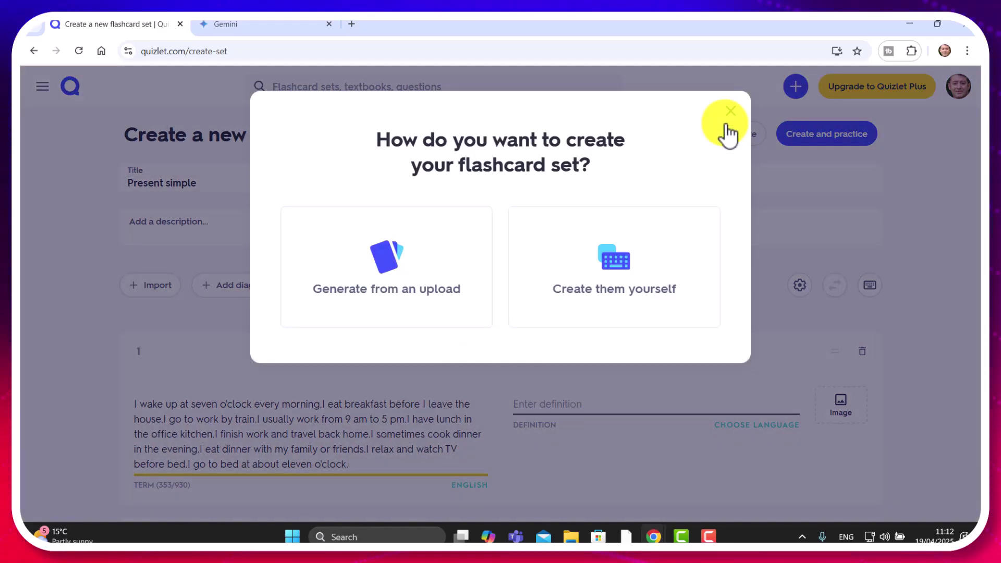
left_click(617, 268)
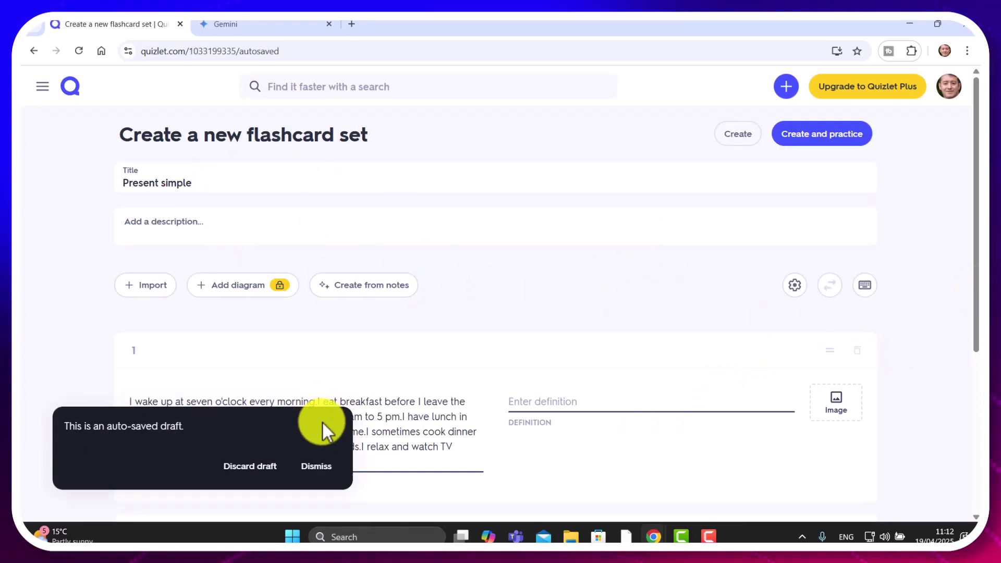
left_click(256, 469)
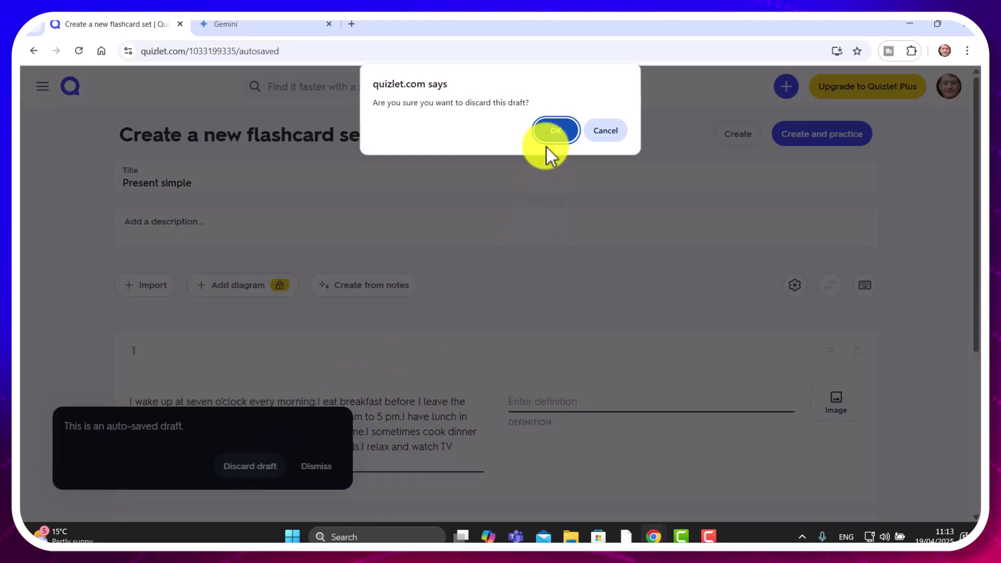
left_click(551, 131)
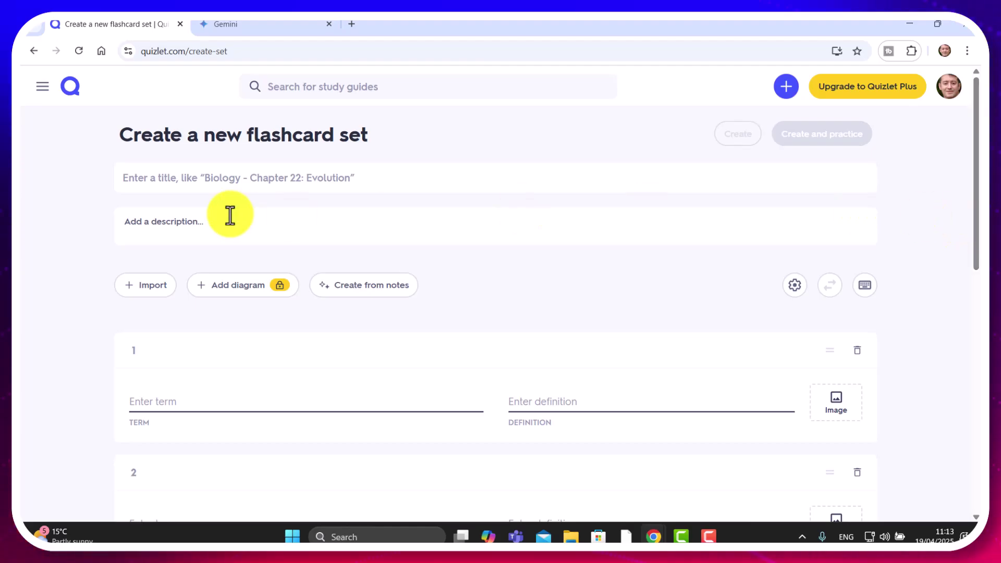
Import the copied complete and missing-verb sentences as cards into the new set, and check the first card's term and definition languages
left_click(139, 286)
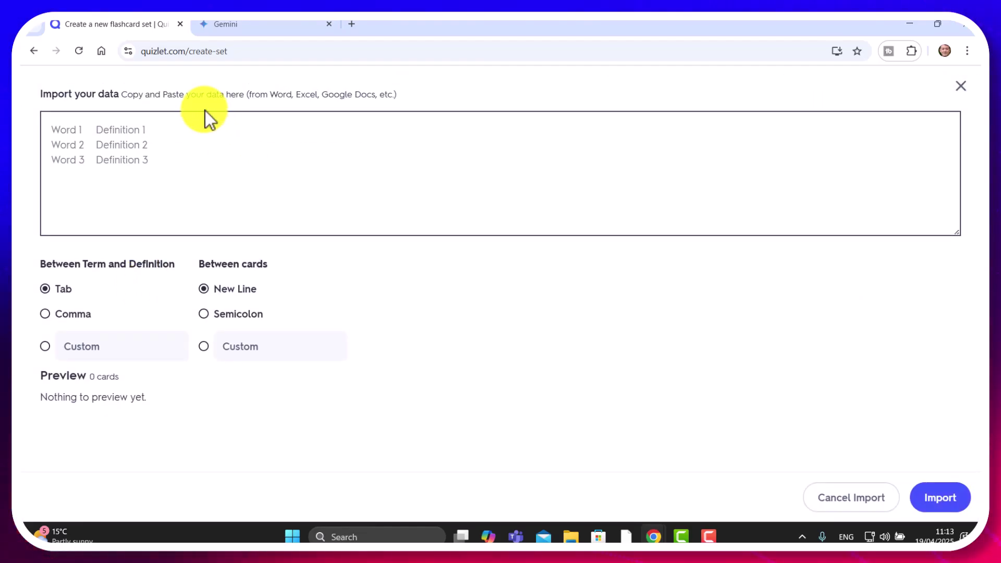
left_click(103, 134)
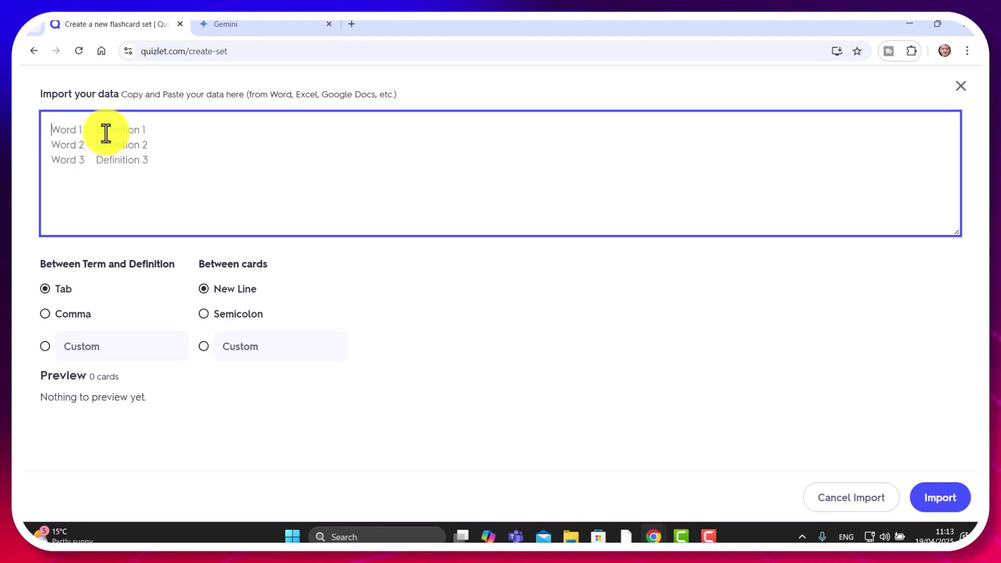
key("ctrl+v")
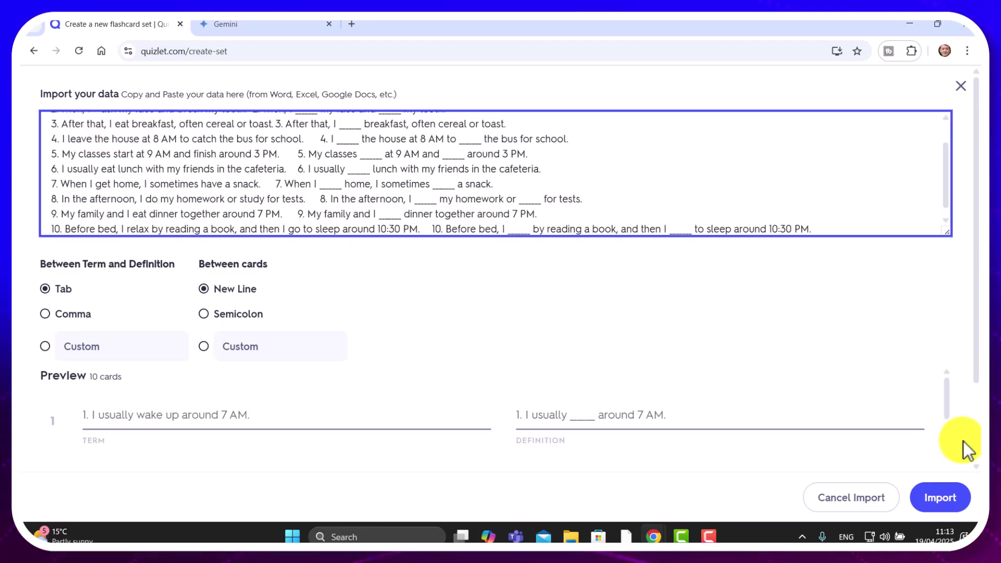
left_click(943, 499)
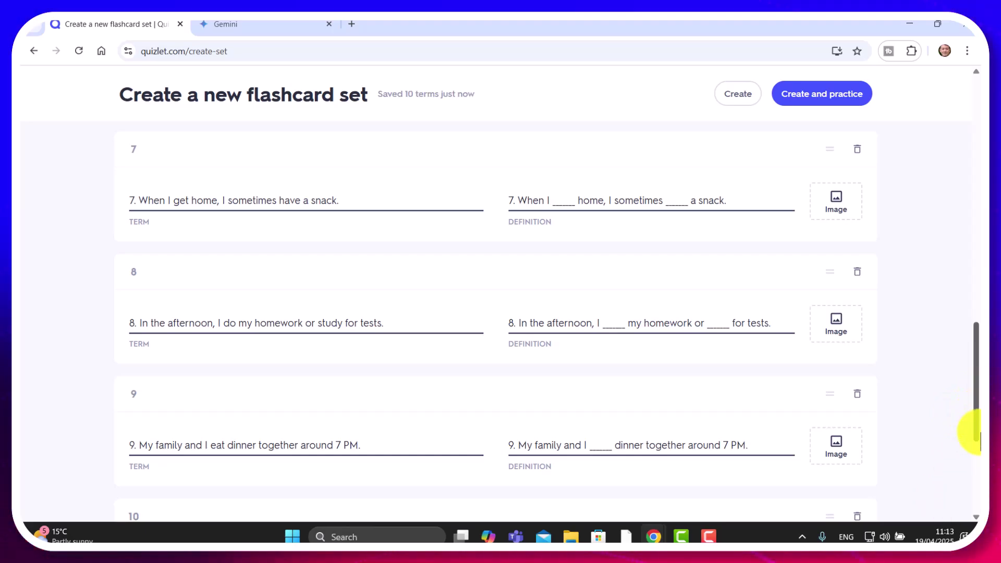
left_click_drag(975, 447, 979, 229)
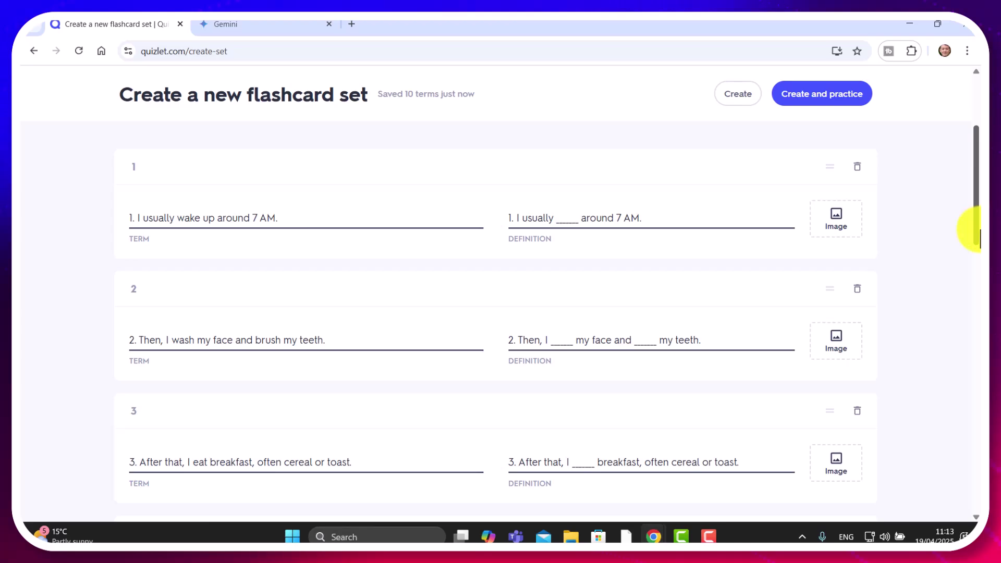
left_click(322, 218)
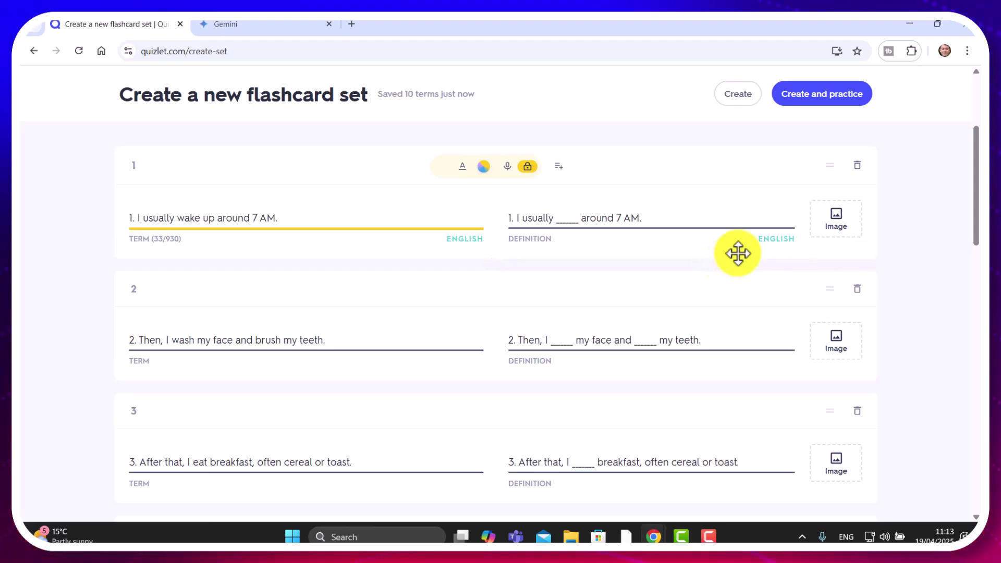
Title the new flashcard set "Present simple" and create it
left_click(738, 103)
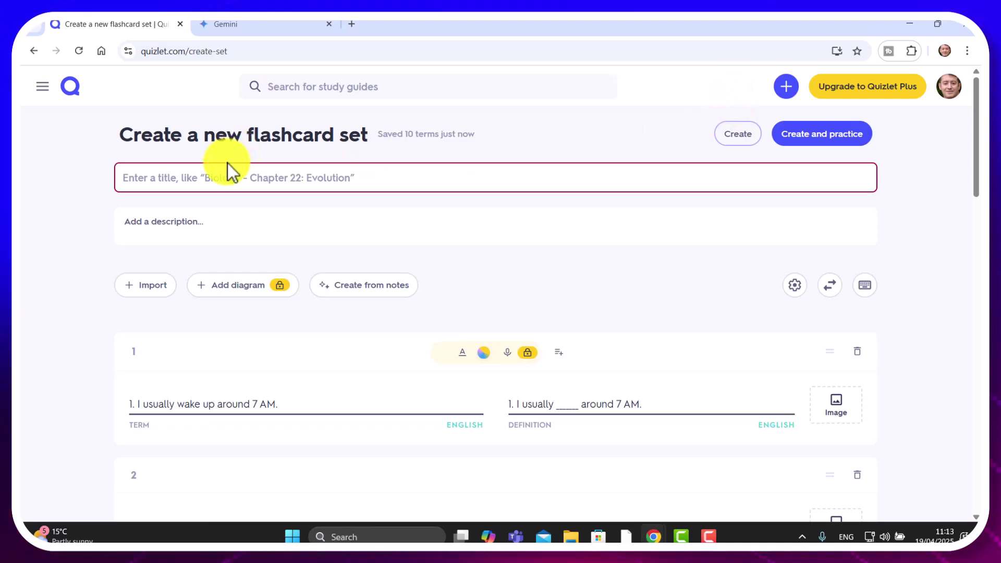
left_click(212, 177)
type("P")
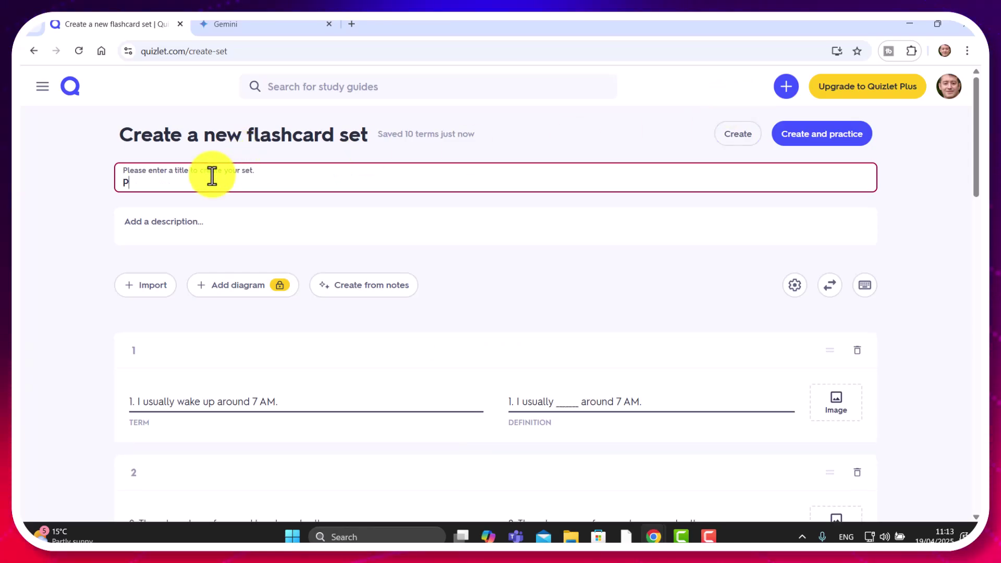
type("resent simple")
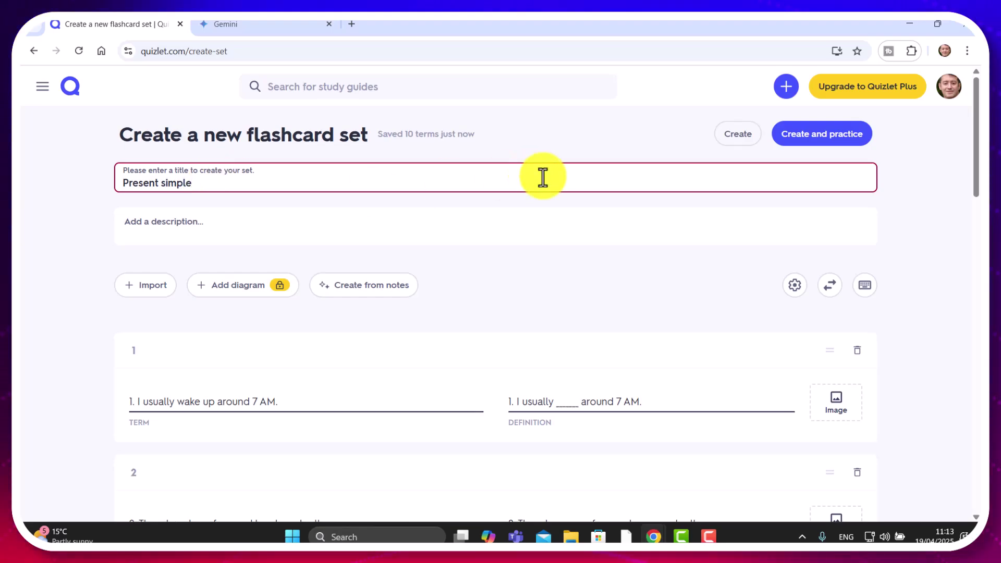
left_click(734, 137)
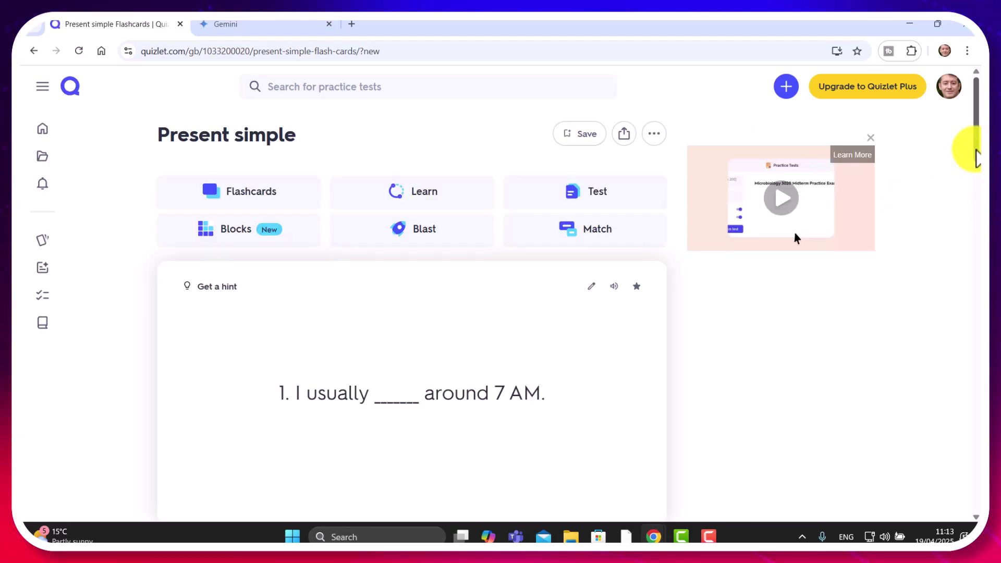
Study the new set as flashcards, flip the first card to its complete sentence and back, and go to the second card
mouse_move(976, 152)
left_mouse_down()
mouse_move(976, 163)
mouse_move(968, 138)
left_mouse_up()
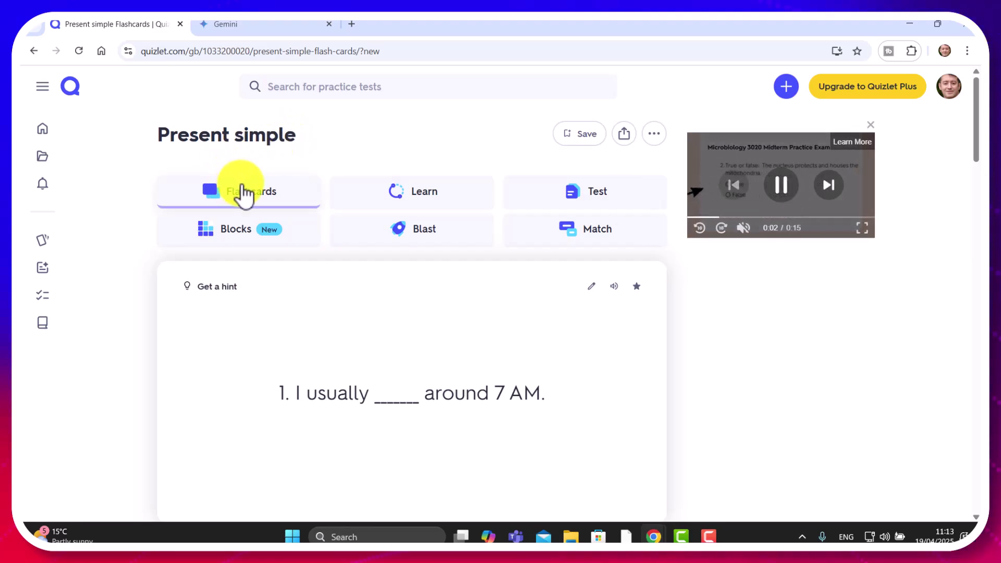
left_click(242, 196)
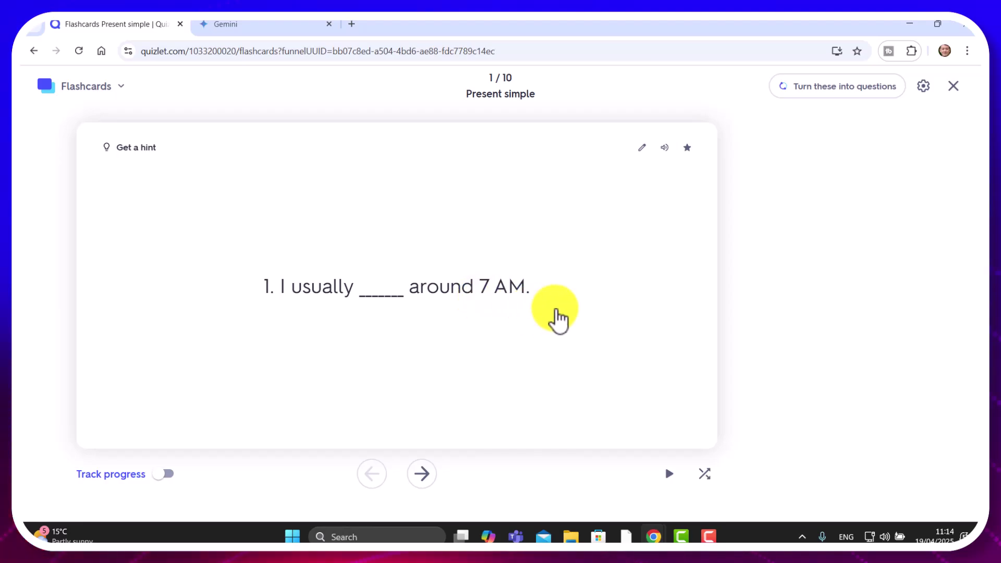
left_click(394, 300)
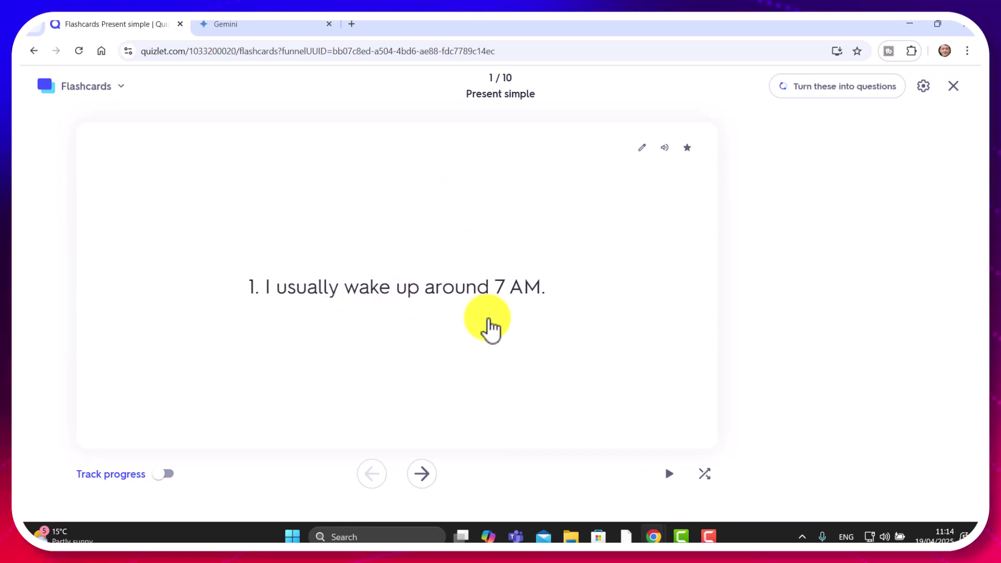
left_click(391, 204)
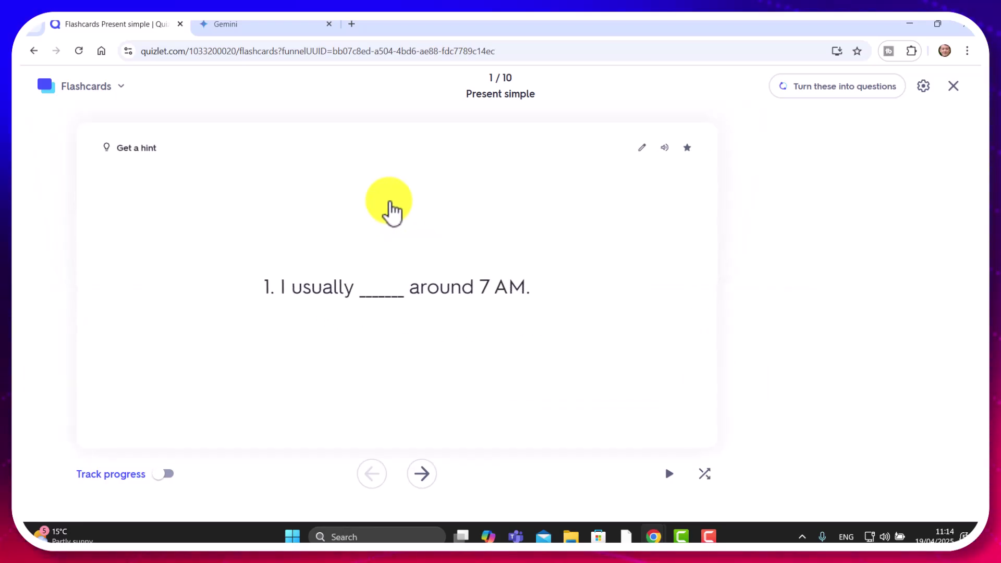
left_click(422, 474)
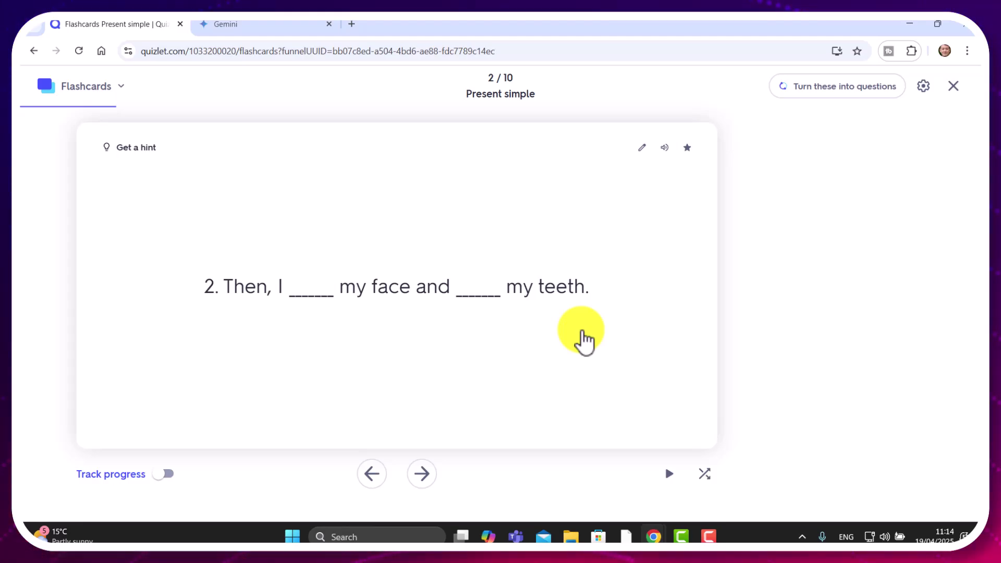
Set the flashcards' front side to Term, enable text to speech with its advanced settings expanded, and restart the flashcards
left_click(925, 87)
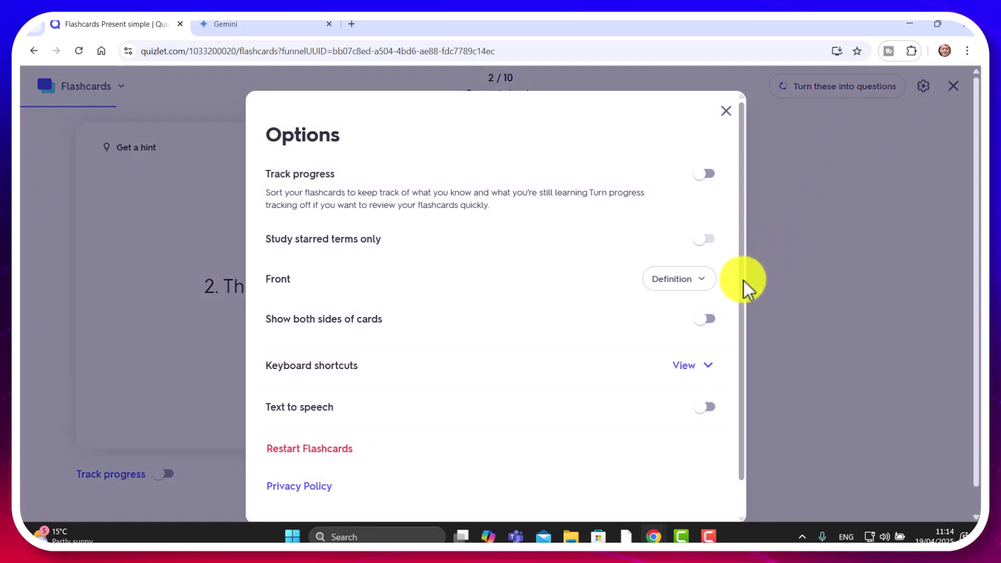
left_click(707, 287)
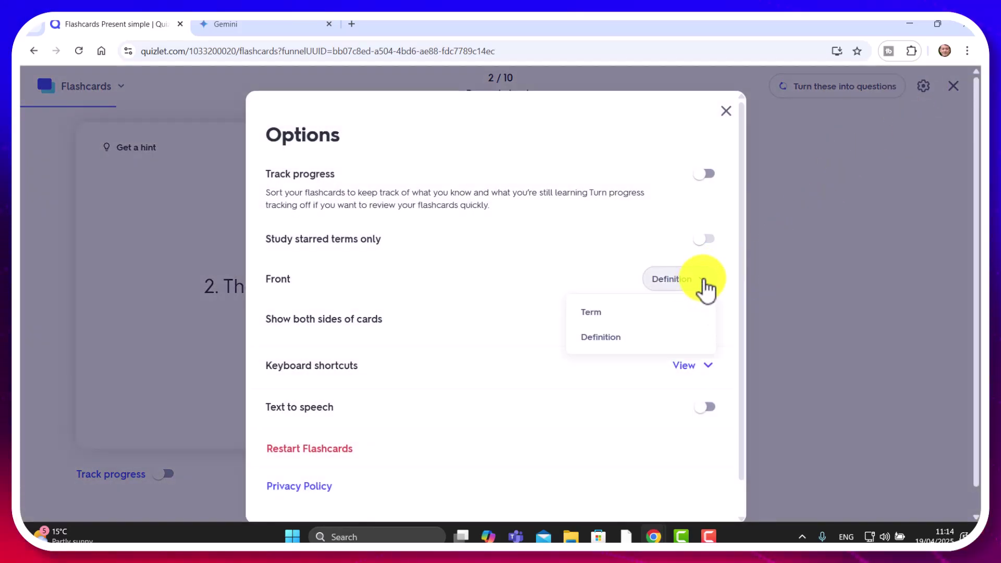
left_click(595, 315)
scroll(741, 344, "down", 1)
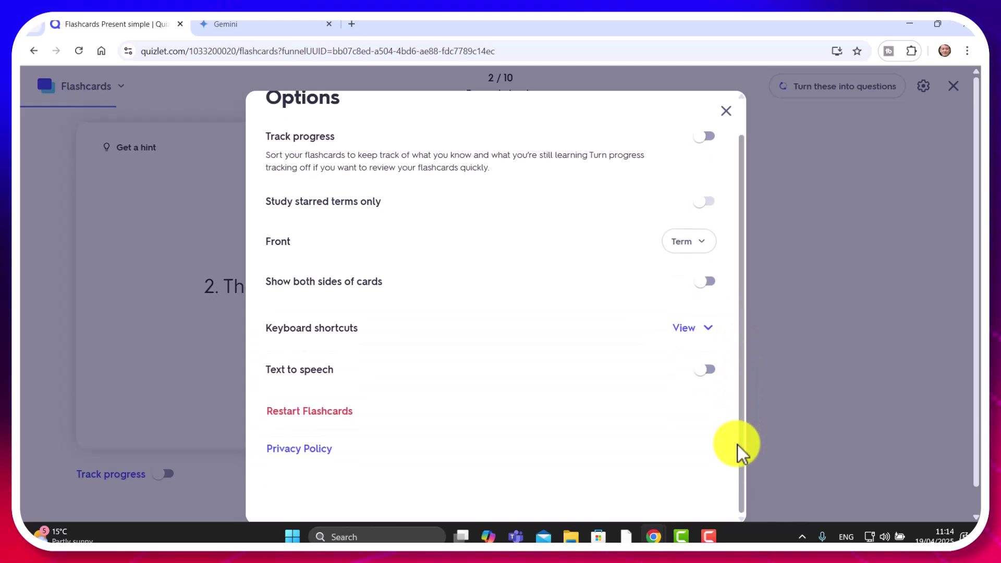
left_click(709, 371)
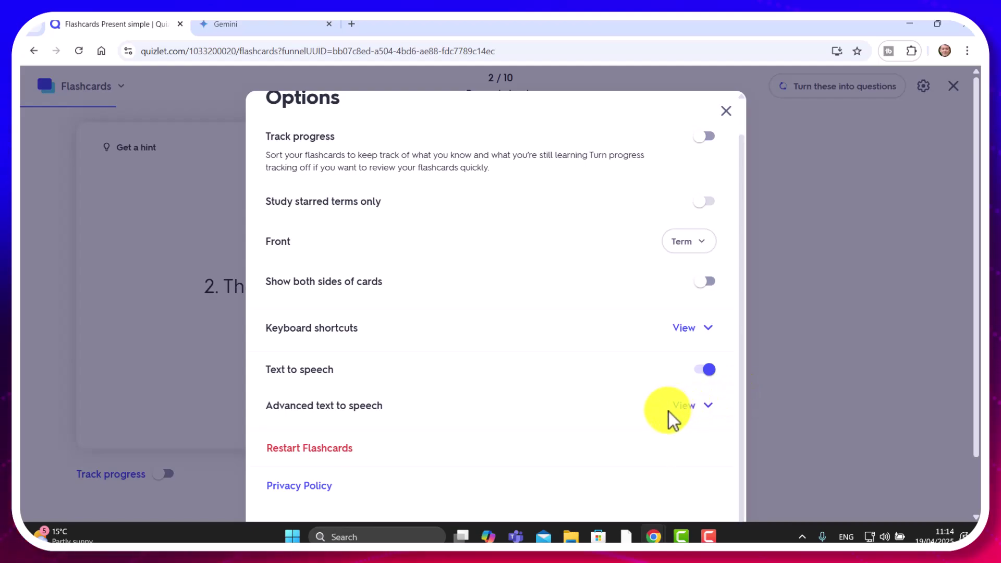
left_click(687, 406)
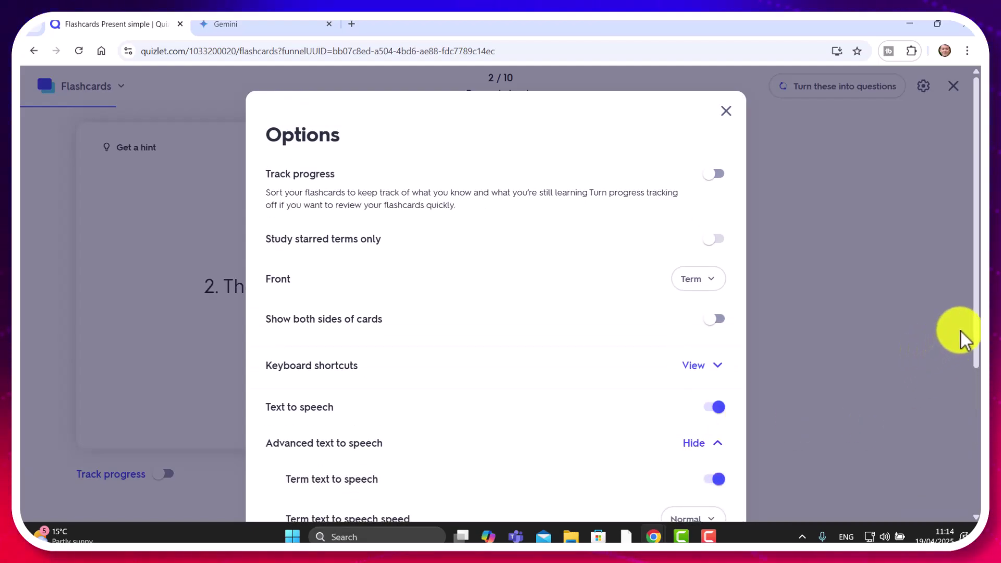
left_click_drag(975, 334, 970, 455)
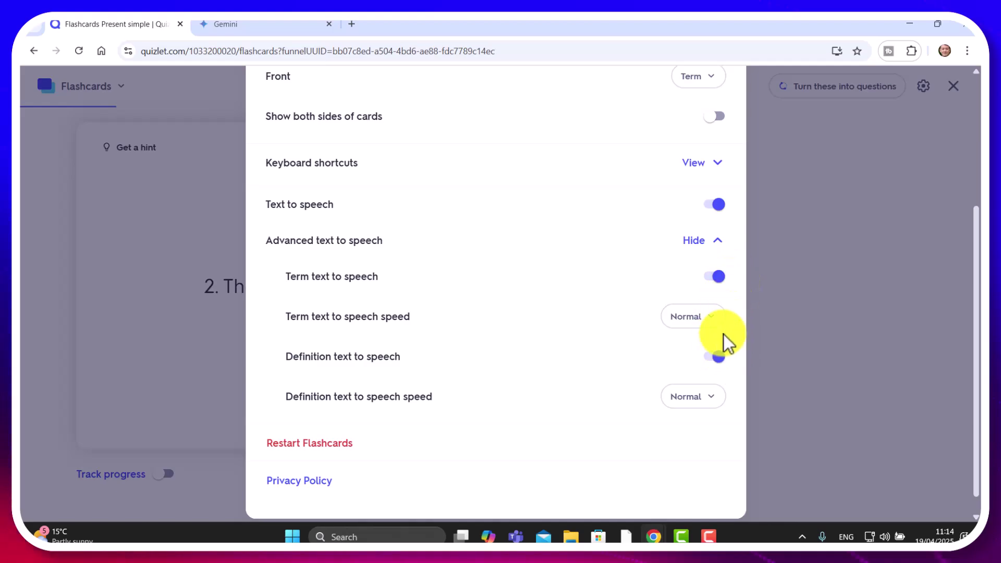
left_click(318, 446)
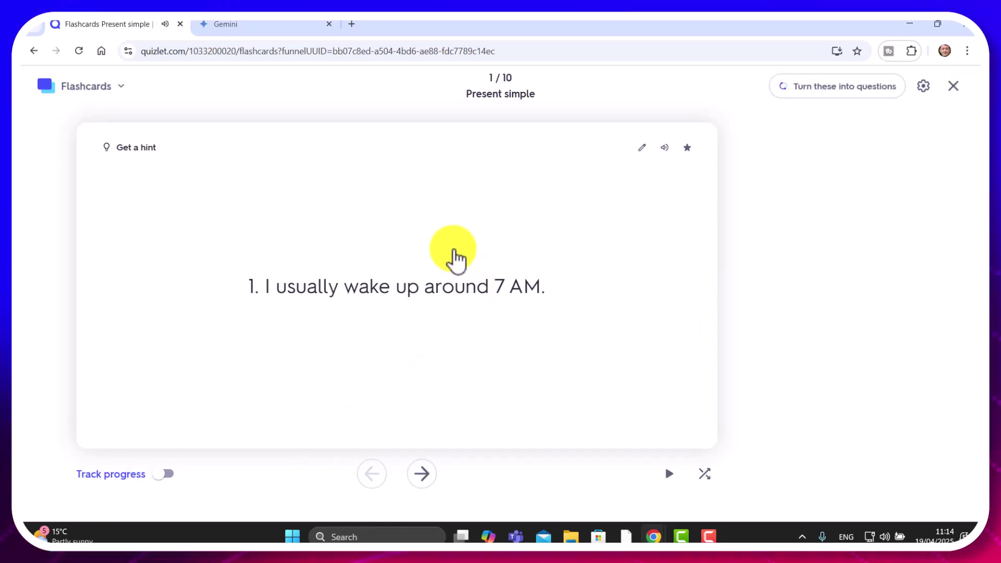
Flip the first card to its gapped sentence, advance to the second card, and flip it to its definition and back
left_click(400, 222)
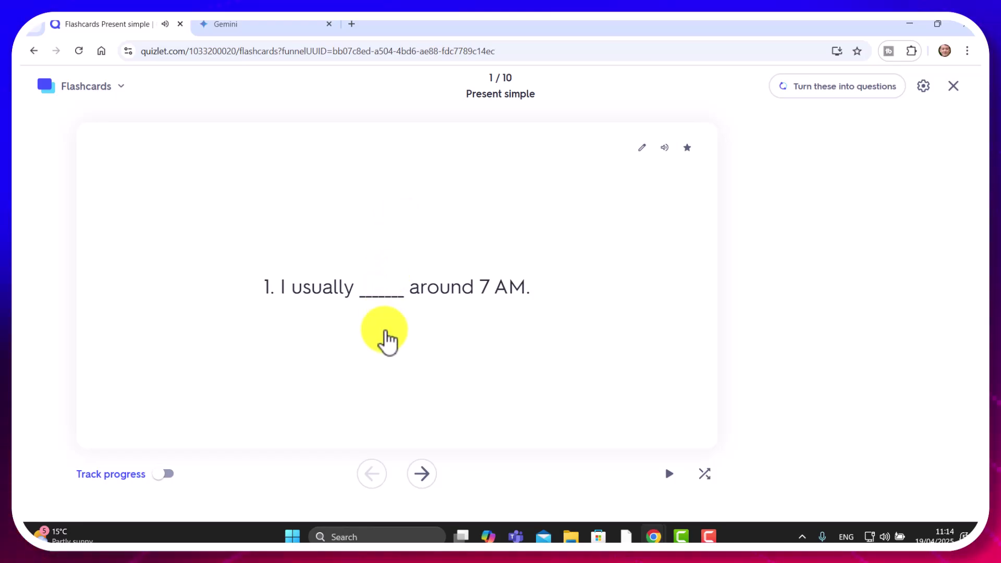
left_click(421, 475)
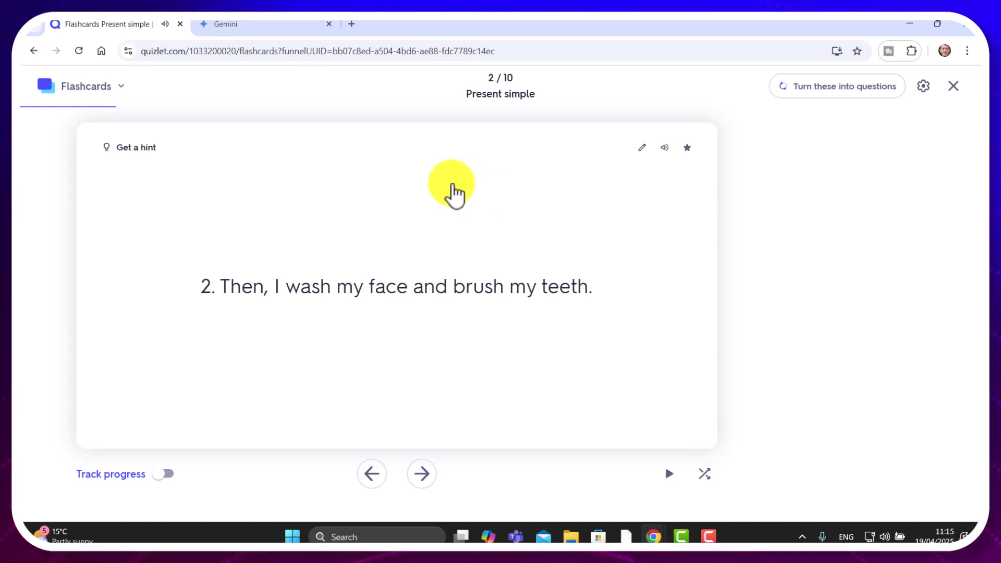
left_click(430, 208)
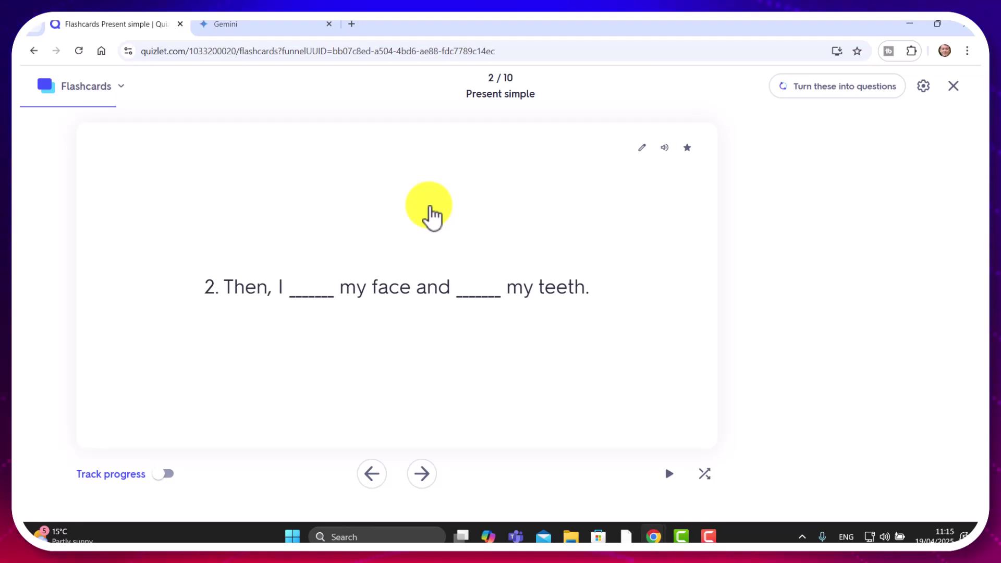
left_click(430, 207)
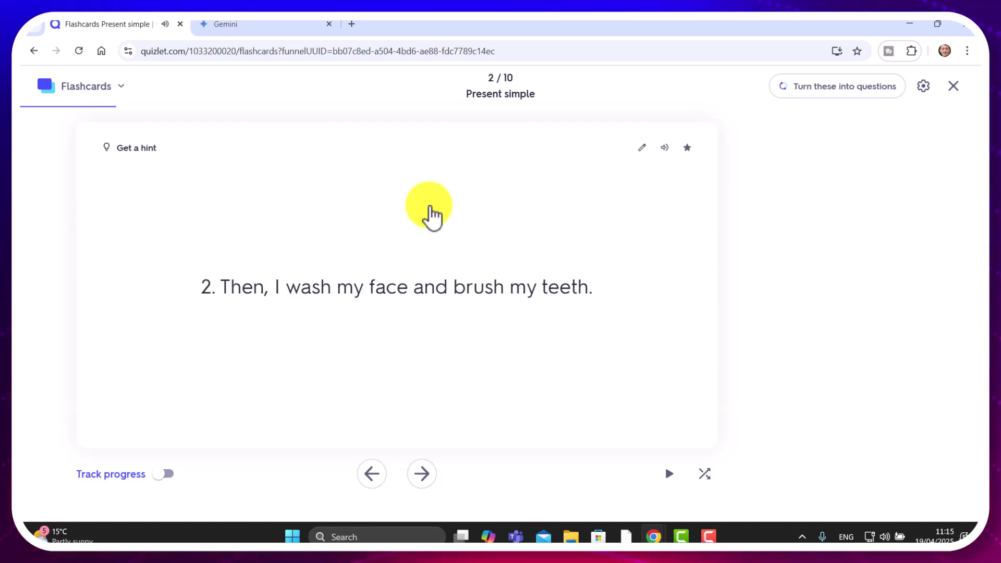